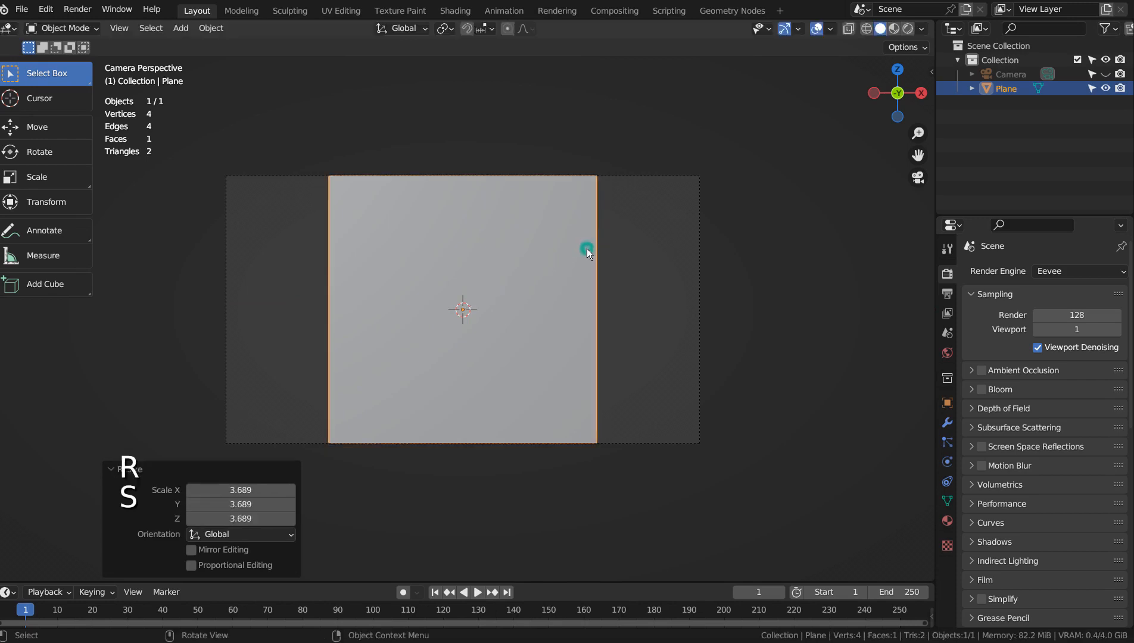
# Scale the plane along the X axis by about 1.774 so it fills the camera frame.
pyautogui.press('s')
pyautogui.press('x')
pyautogui.click(702, 254)
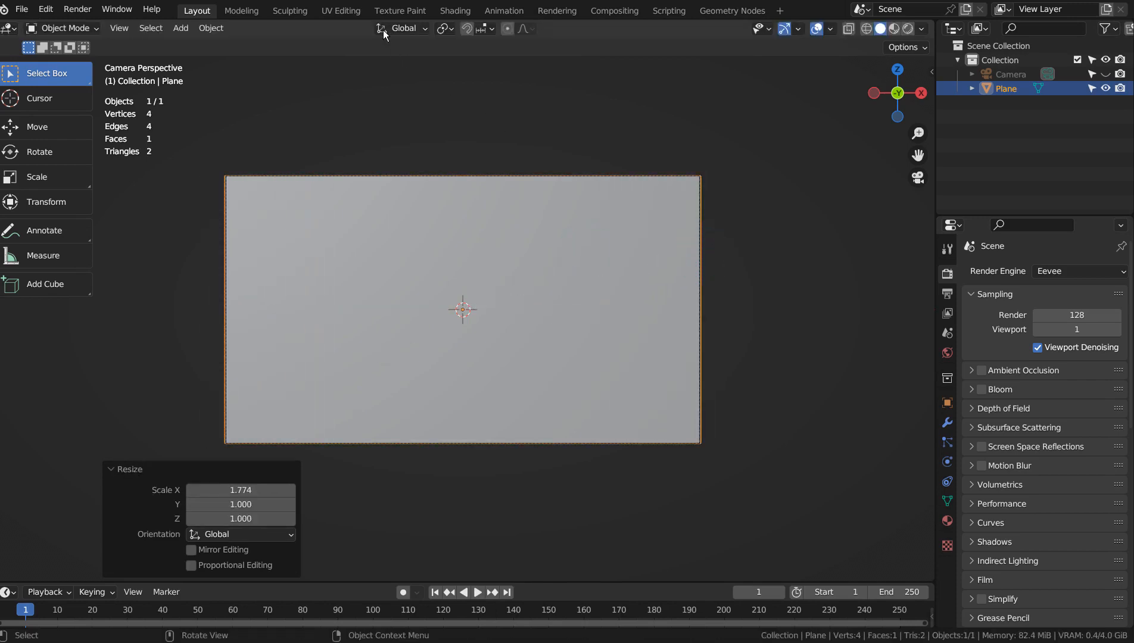
# Switch to texture painting and add a blank 1024 × 1024 px Base Color paint slot to the plane.
pyautogui.click(389, 11)
pyautogui.click(947, 161)
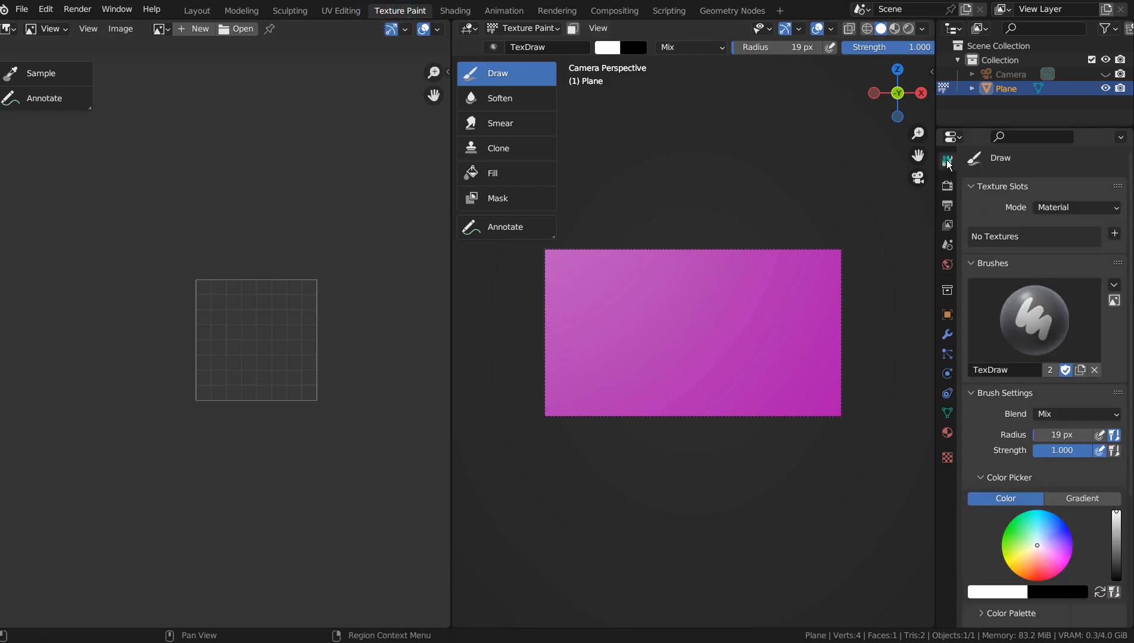
pyautogui.click(1115, 233)
pyautogui.click(1099, 245)
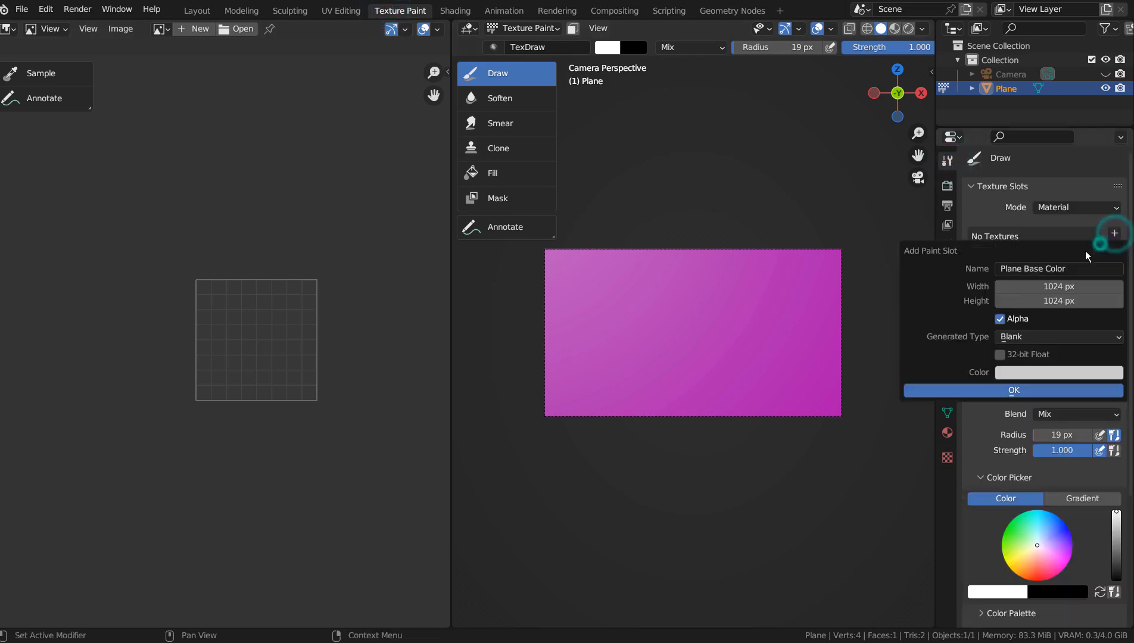
pyautogui.click(977, 391)
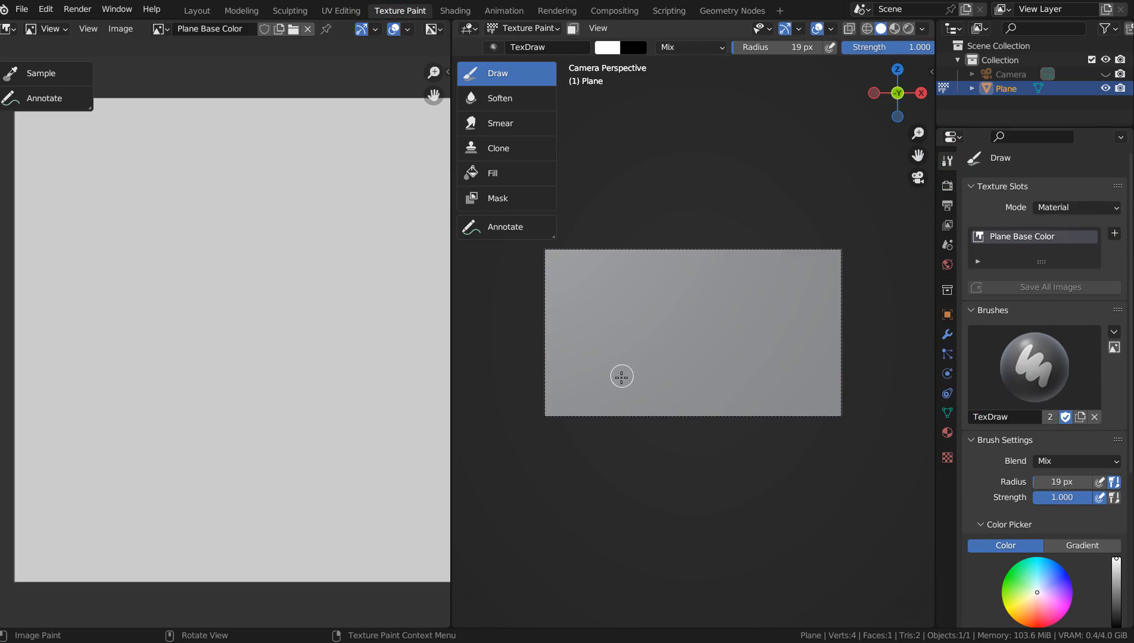
# Paint a filled white motorcycle-like silhouette with two wheel lobes on the plane and render the image.
pyautogui.moveTo(621, 378)
pyautogui.mouseDown()
pyautogui.moveTo(594, 358)
pyautogui.moveTo(606, 340)
pyautogui.moveTo(637, 351)
pyautogui.moveTo(639, 369)
pyautogui.moveTo(612, 364)
pyautogui.moveTo(612, 346)
pyautogui.moveTo(624, 357)
pyautogui.moveTo(606, 364)
pyautogui.moveTo(614, 347)
pyautogui.moveTo(635, 365)
pyautogui.moveTo(615, 371)
pyautogui.moveTo(616, 319)
pyautogui.moveTo(611, 341)
pyautogui.moveTo(589, 307)
pyautogui.moveTo(604, 279)
pyautogui.moveTo(694, 302)
pyautogui.moveTo(763, 300)
pyautogui.moveTo(786, 326)
pyautogui.moveTo(777, 342)
pyautogui.moveTo(735, 345)
pyautogui.moveTo(709, 364)
pyautogui.moveTo(641, 355)
pyautogui.mouseUp()
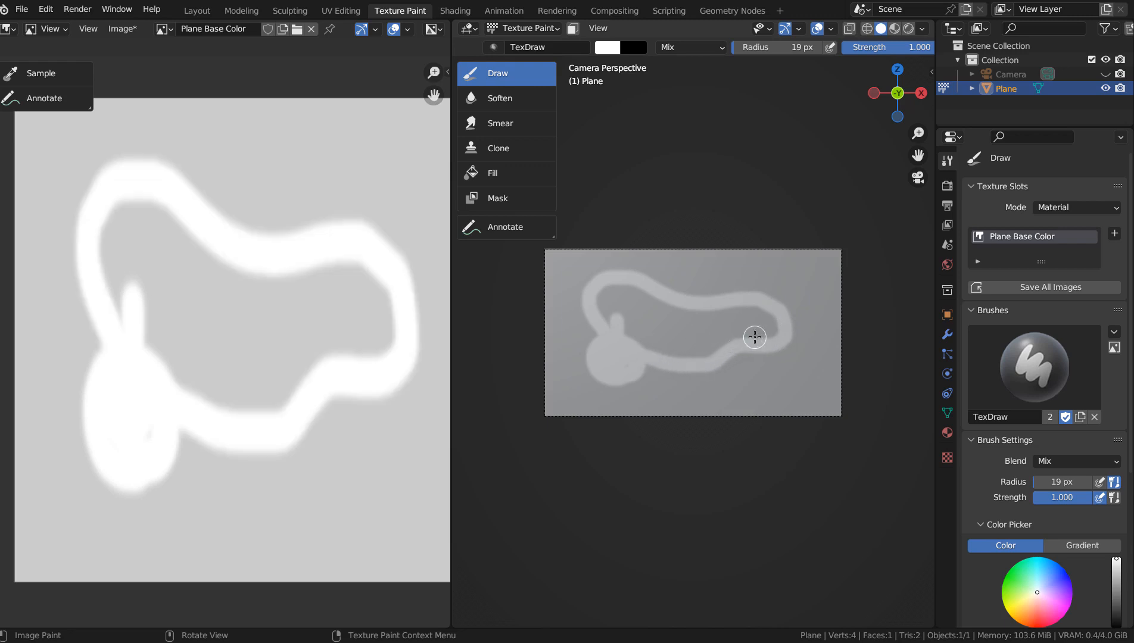
pyautogui.press('f')
pyautogui.moveTo(738, 363)
pyautogui.mouseDown()
pyautogui.moveTo(779, 347)
pyautogui.moveTo(775, 333)
pyautogui.moveTo(741, 345)
pyautogui.moveTo(752, 358)
pyautogui.moveTo(764, 350)
pyautogui.moveTo(738, 340)
pyautogui.moveTo(631, 342)
pyautogui.moveTo(701, 355)
pyautogui.moveTo(720, 346)
pyautogui.moveTo(643, 334)
pyautogui.moveTo(606, 302)
pyautogui.moveTo(612, 290)
pyautogui.moveTo(698, 316)
pyautogui.moveTo(771, 313)
pyautogui.moveTo(645, 326)
pyautogui.moveTo(718, 331)
pyautogui.moveTo(705, 336)
pyautogui.moveTo(777, 322)
pyautogui.moveTo(750, 308)
pyautogui.moveTo(650, 314)
pyautogui.moveTo(606, 298)
pyautogui.moveTo(614, 318)
pyautogui.moveTo(631, 320)
pyautogui.moveTo(638, 301)
pyautogui.moveTo(655, 312)
pyautogui.moveTo(603, 295)
pyautogui.moveTo(610, 323)
pyautogui.moveTo(710, 340)
pyautogui.mouseUp()
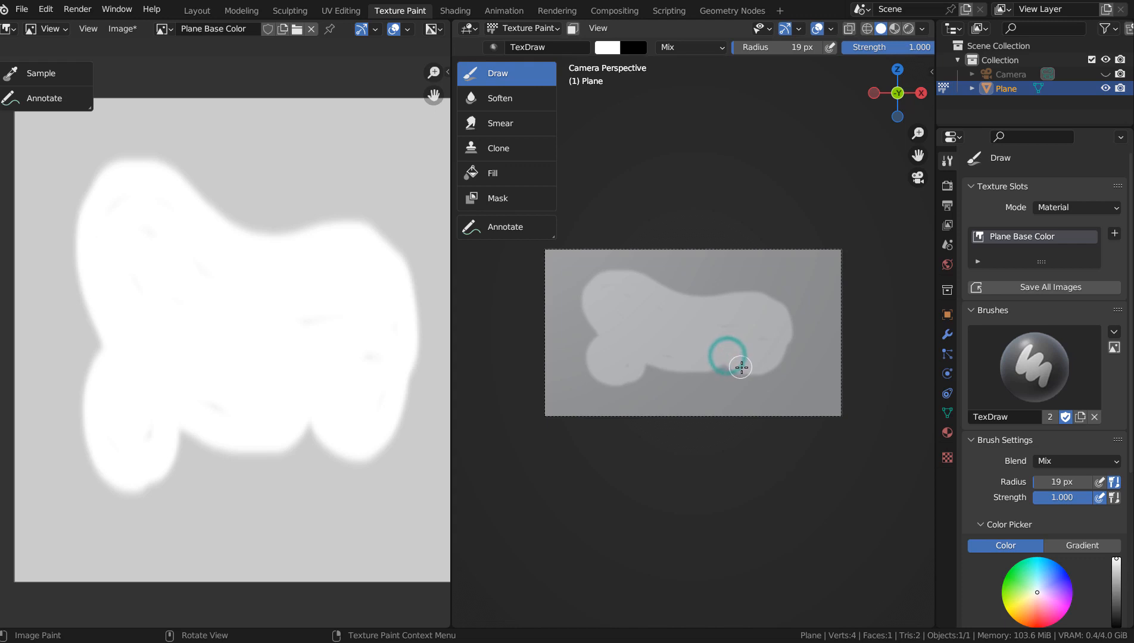
pyautogui.moveTo(768, 370)
pyautogui.mouseDown()
pyautogui.moveTo(771, 338)
pyautogui.moveTo(745, 344)
pyautogui.mouseUp()
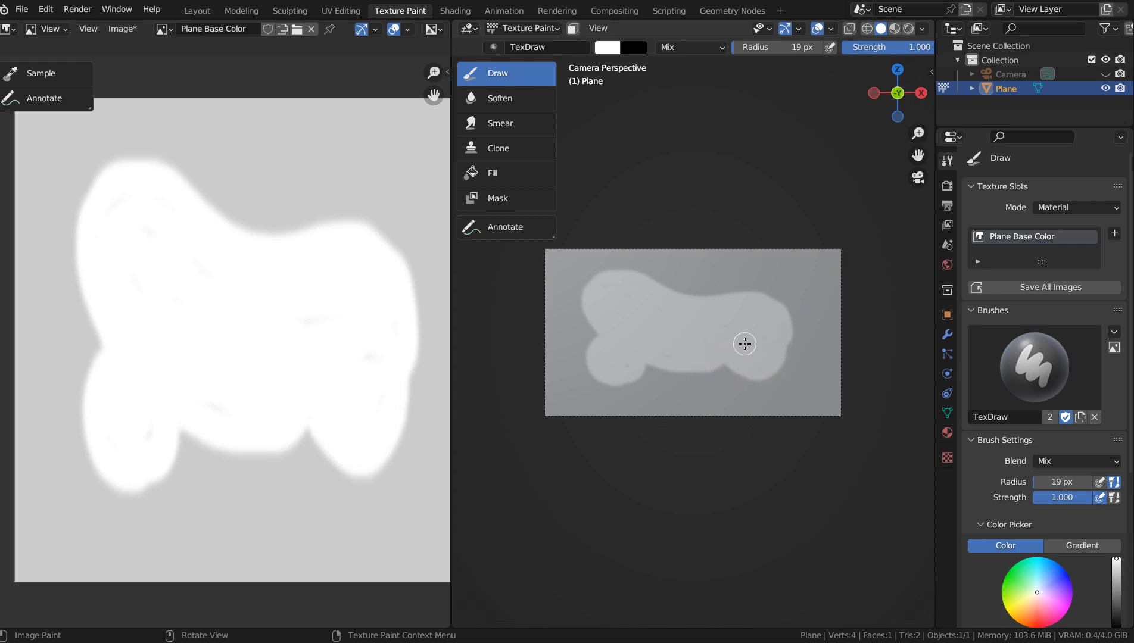
pyautogui.press('F12')
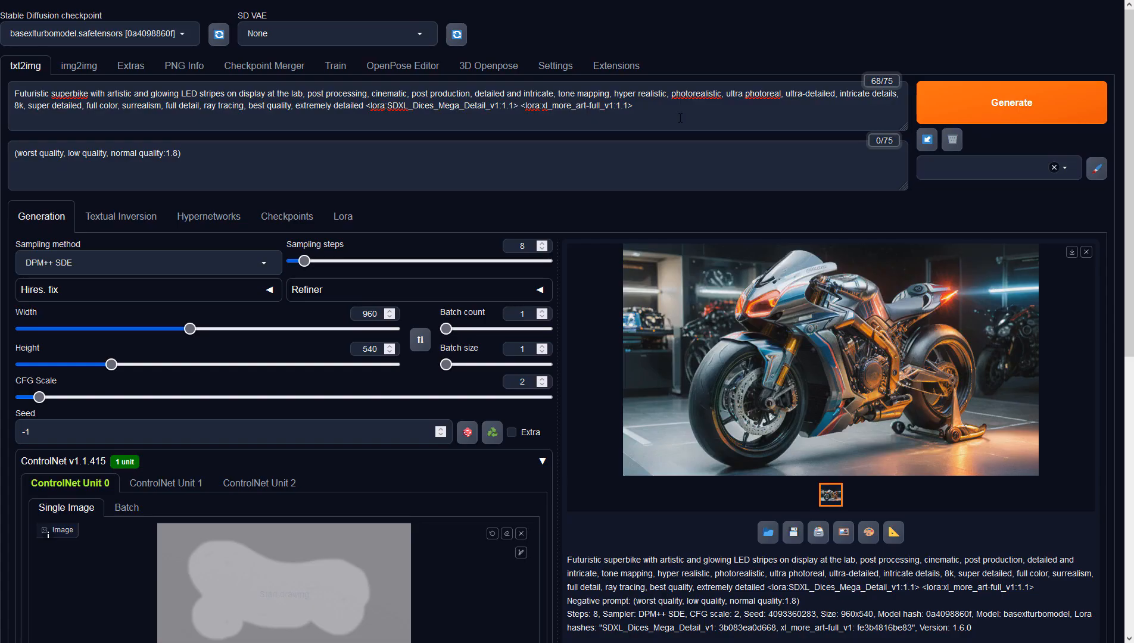
# In the Stable Diffusion web UI, set ControlNet Unit 0 to Depth with preprocessor none and model sai_xl_depth_256lora [73ad23d1].
pyautogui.click(680, 118)
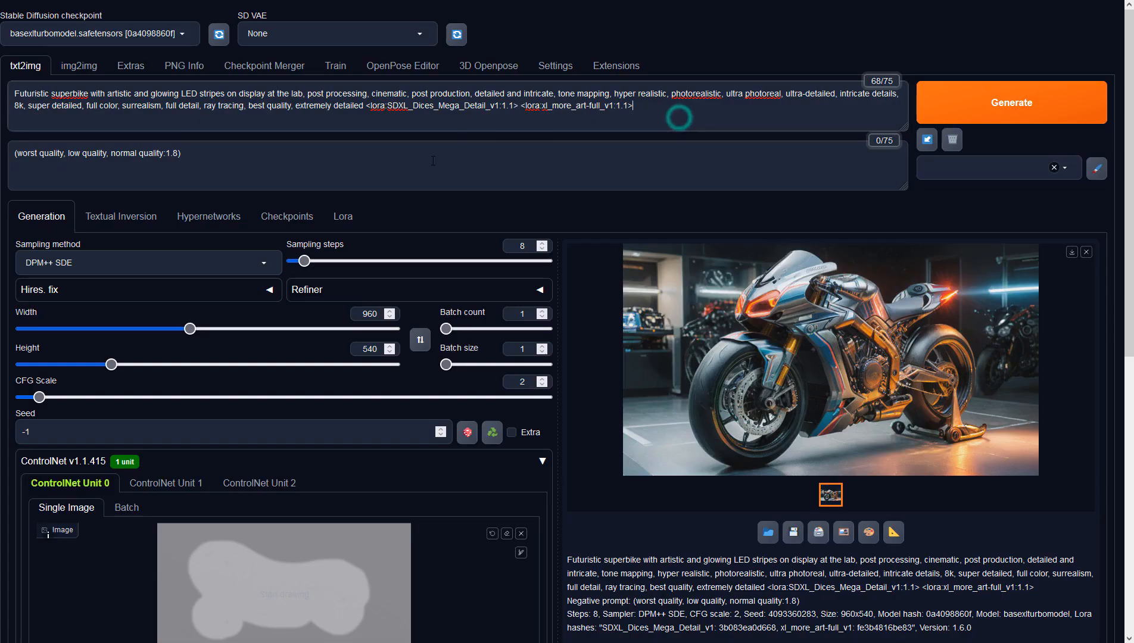
pyautogui.click(386, 158)
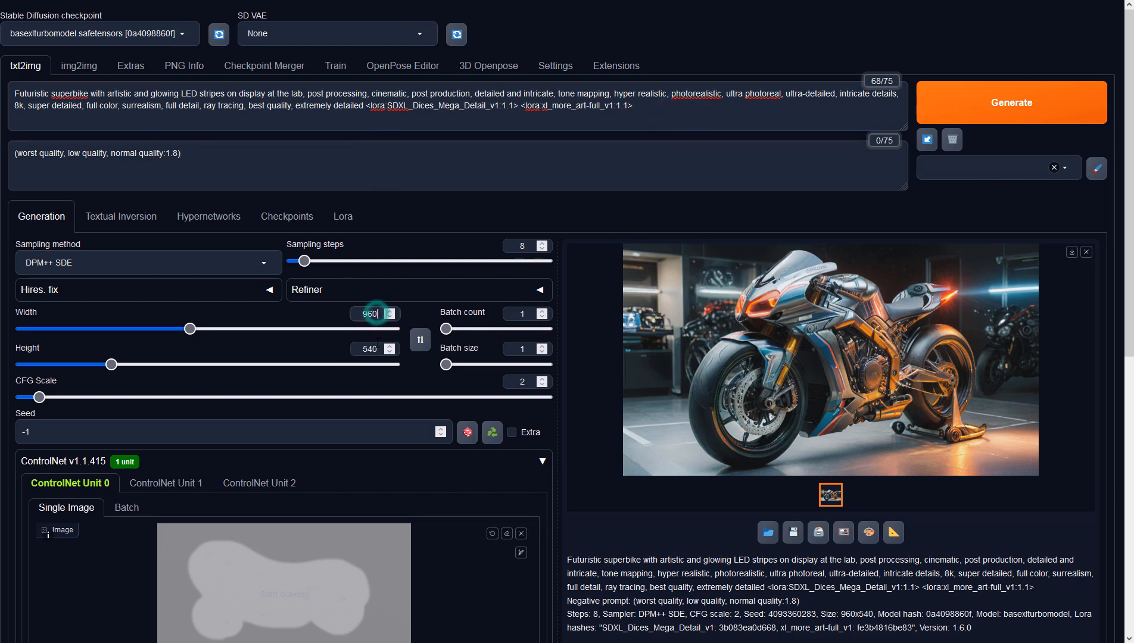
pyautogui.scroll(-6, 628, 581)
pyautogui.scroll(-2, 627, 581)
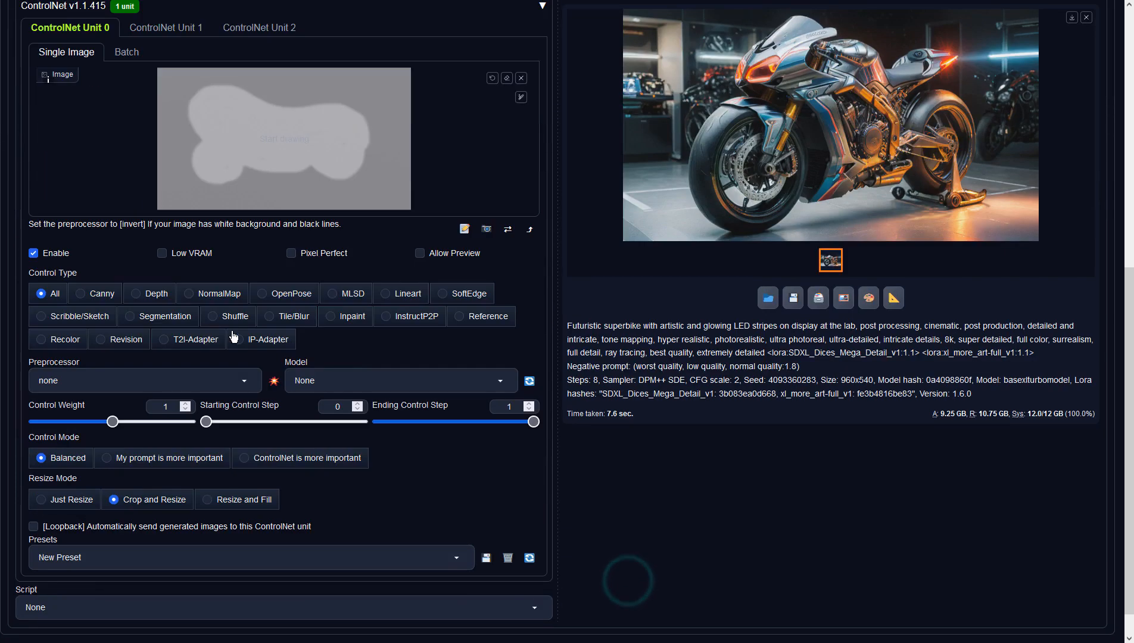
pyautogui.click(149, 293)
pyautogui.click(233, 384)
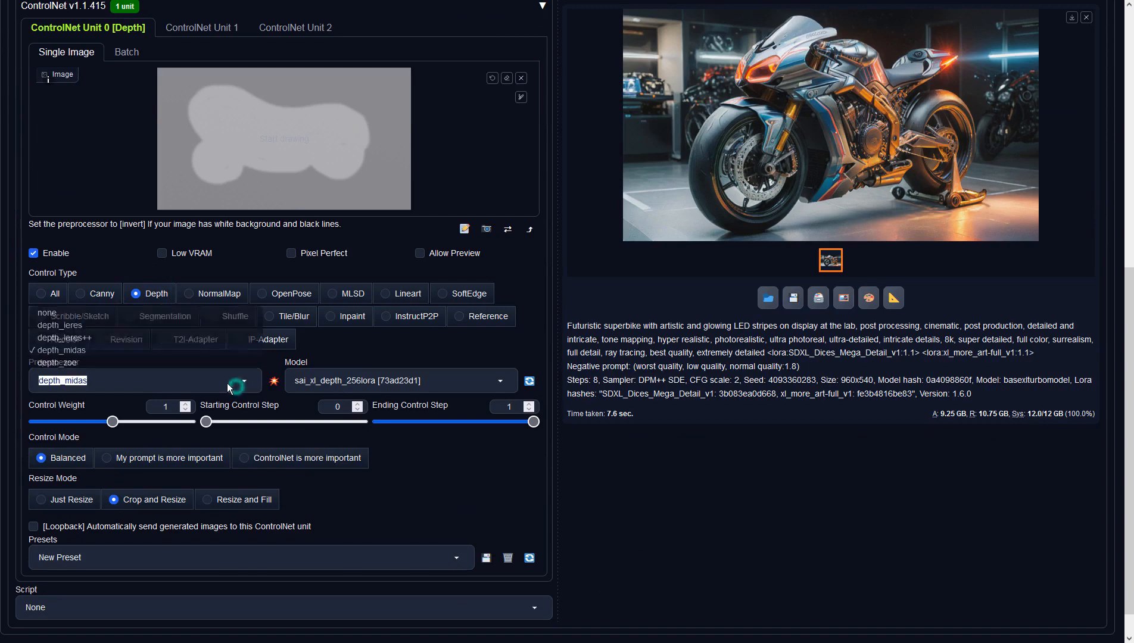
pyautogui.click(76, 310)
pyautogui.click(359, 381)
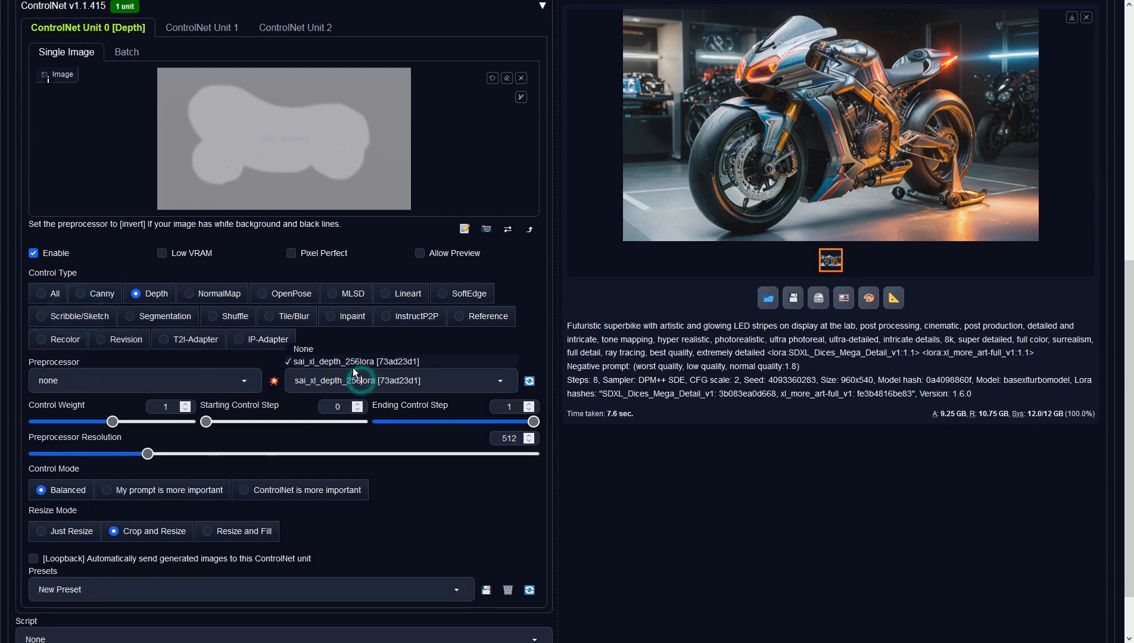
pyautogui.click(353, 368)
# Generate the superbike image from the text prompt with the depth control and inspect the result enlarged.
pyautogui.click(719, 365)
pyautogui.scroll(8, 719, 365)
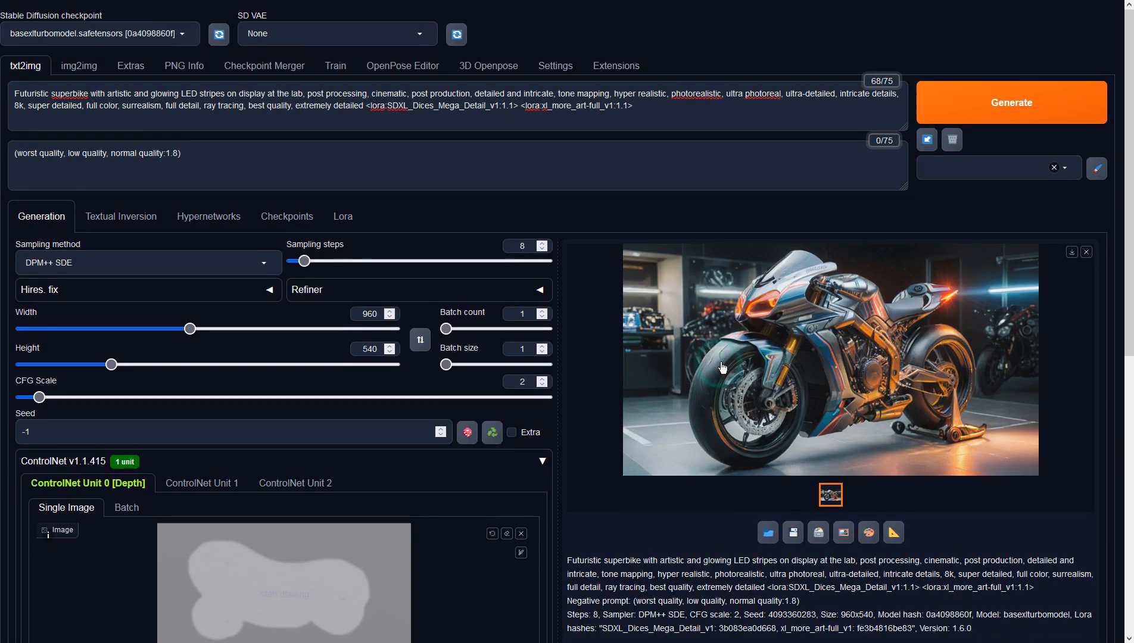
pyautogui.click(954, 107)
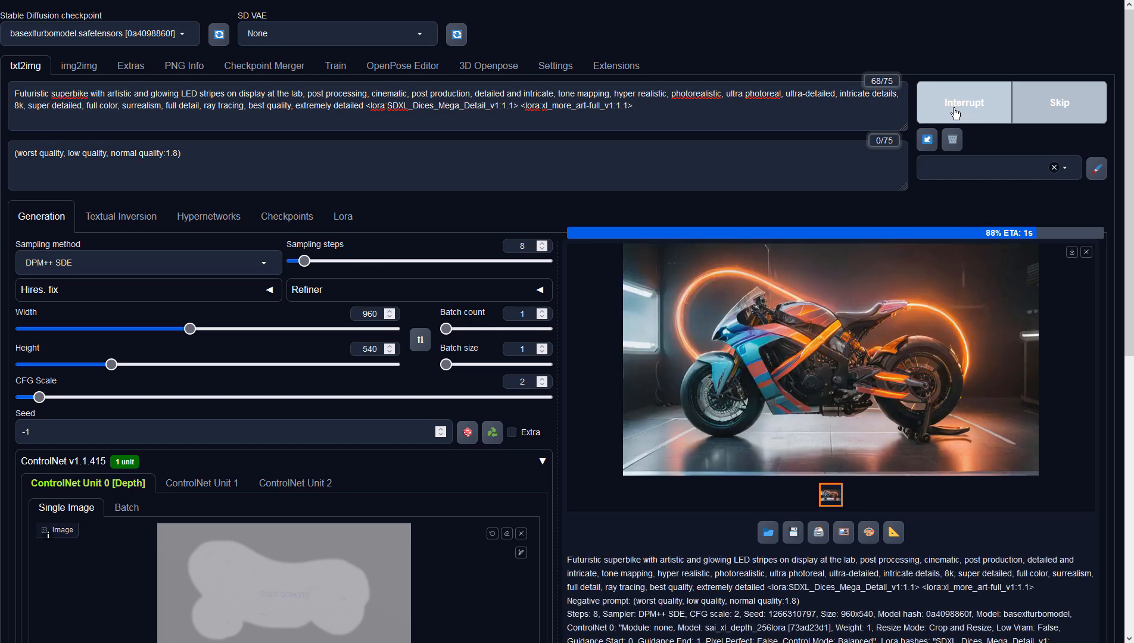
pyautogui.click(968, 305)
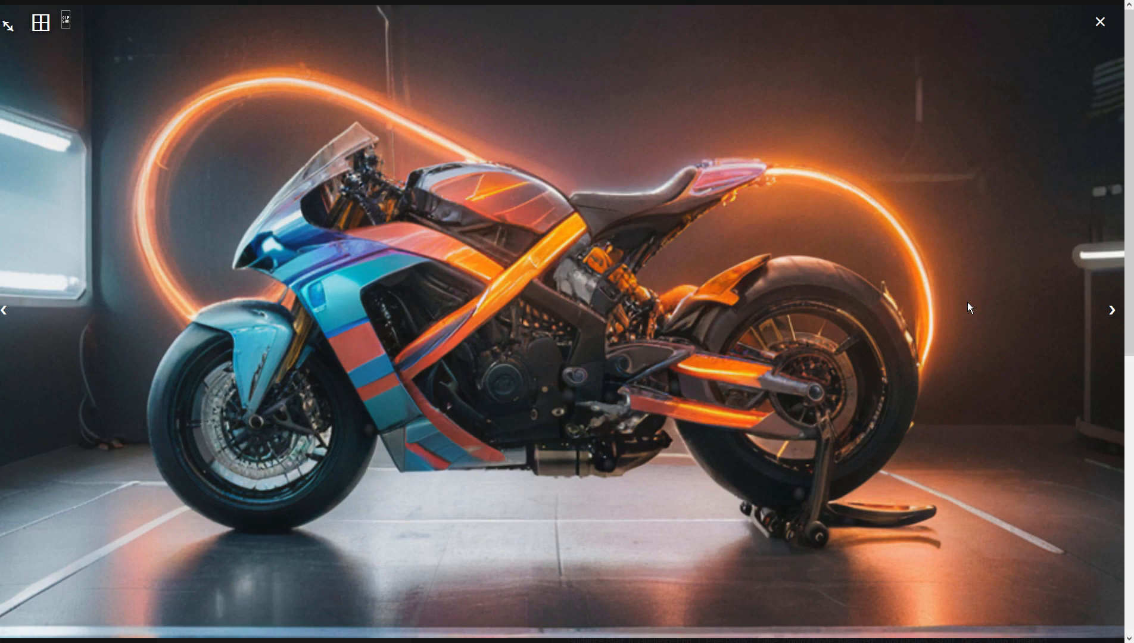
pyautogui.click(968, 302)
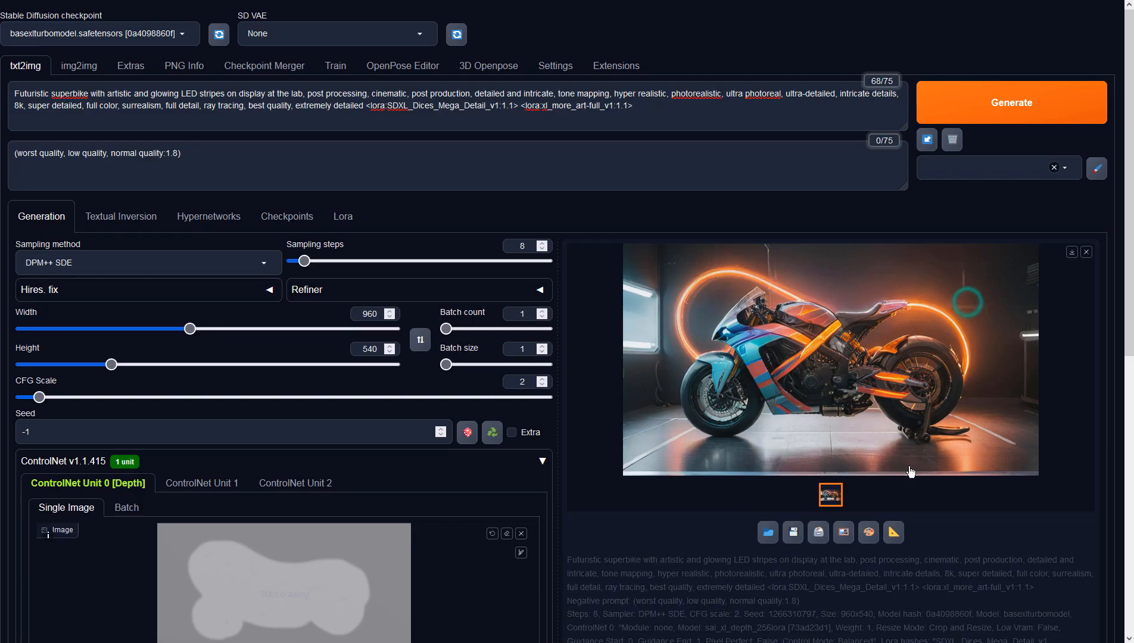
# Send the generated superbike to img2img and set its sampling method to DPM++ SDE and CFG Scale to 2.
pyautogui.click(842, 531)
pyautogui.scroll(-8, 259, 304)
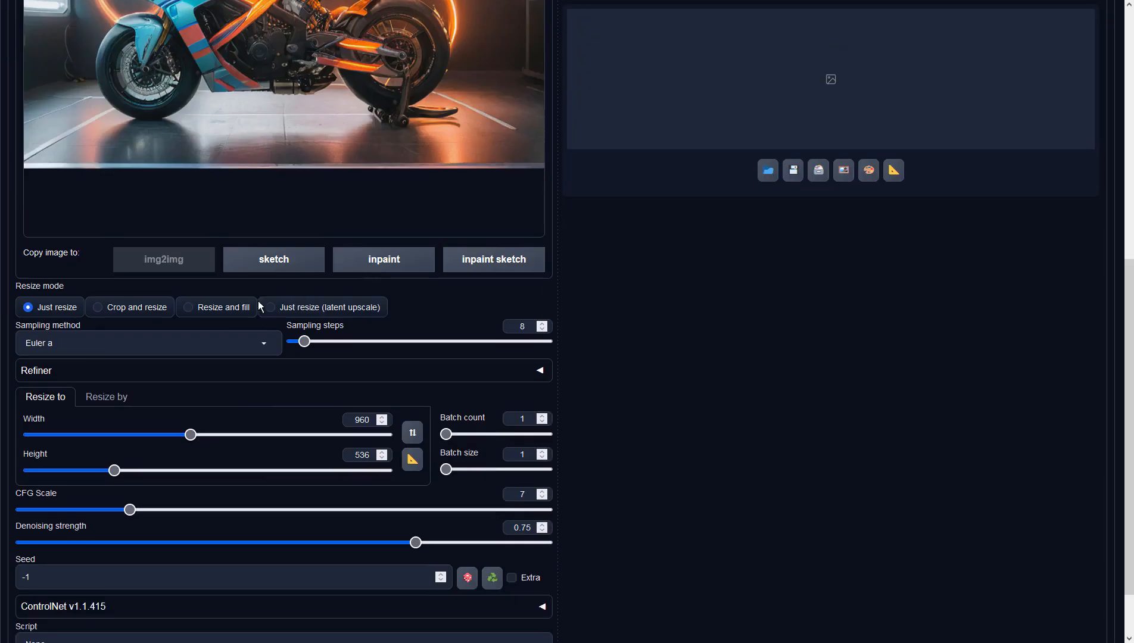
pyautogui.click(153, 342)
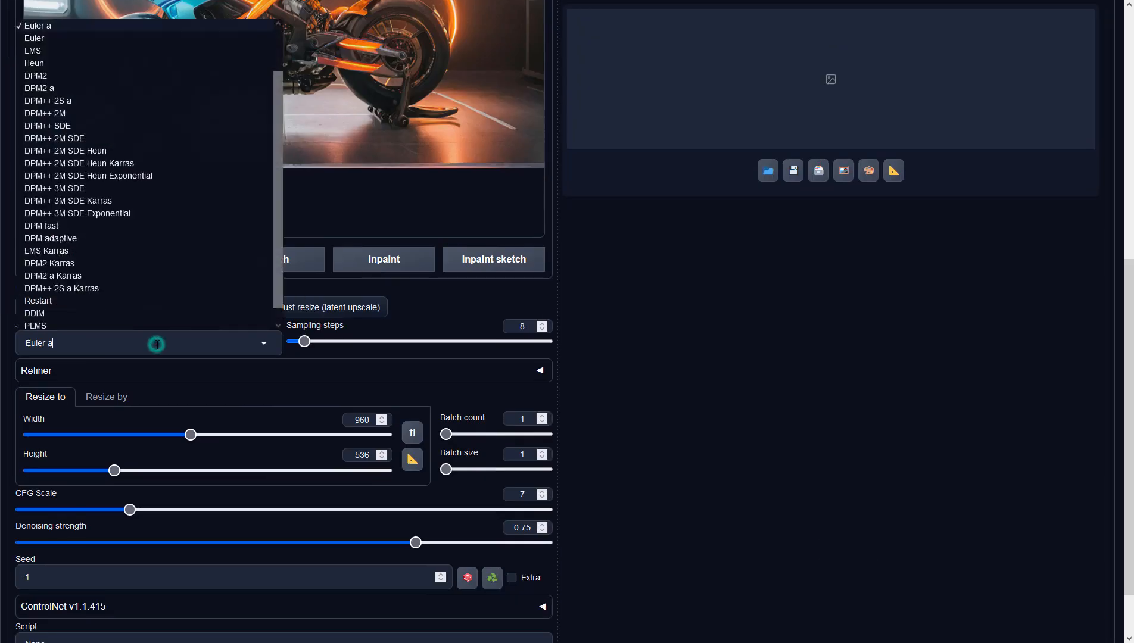
pyautogui.click(55, 127)
pyautogui.doubleClick(522, 494)
pyautogui.write('2')
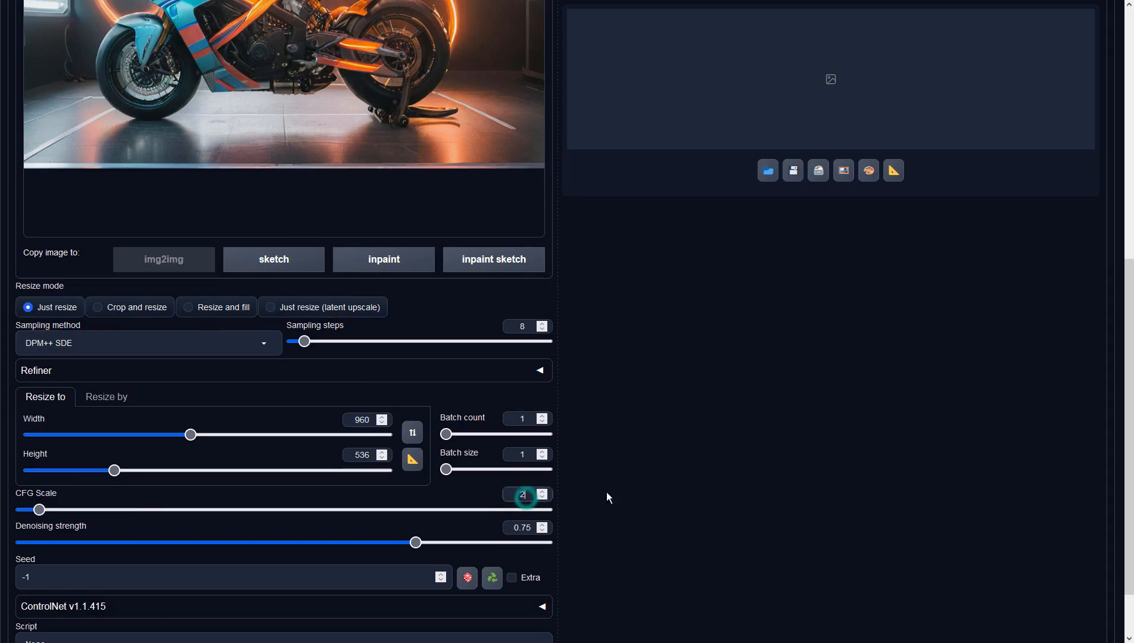
# Generate an img2img variation of the superbike and inspect the result enlarged.
pyautogui.click(823, 466)
pyautogui.scroll(8, 823, 466)
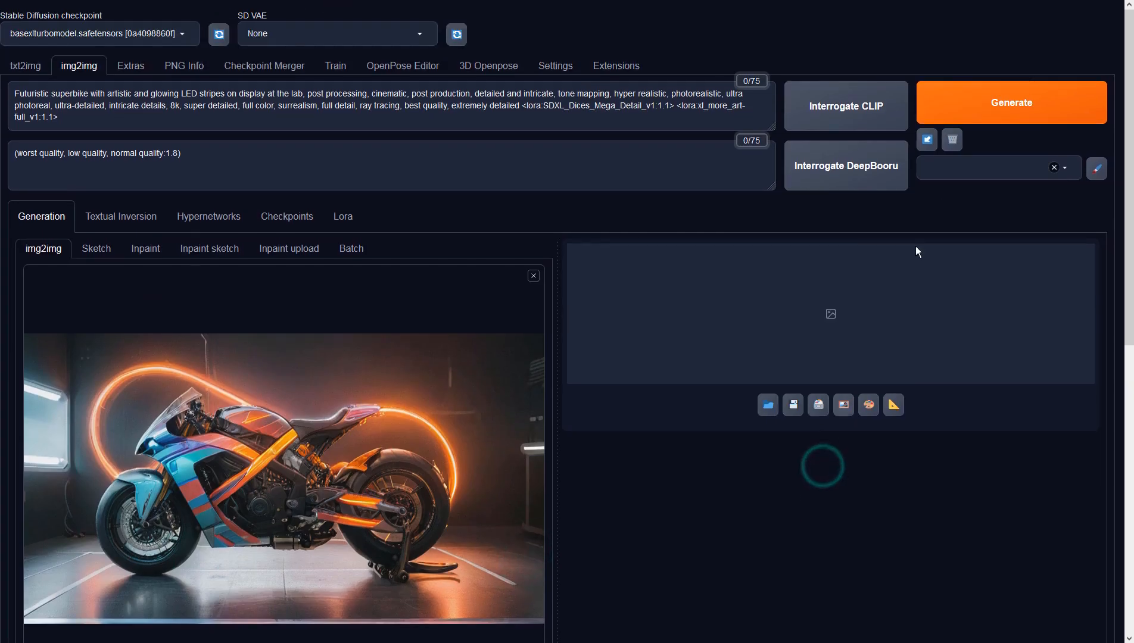
pyautogui.click(972, 116)
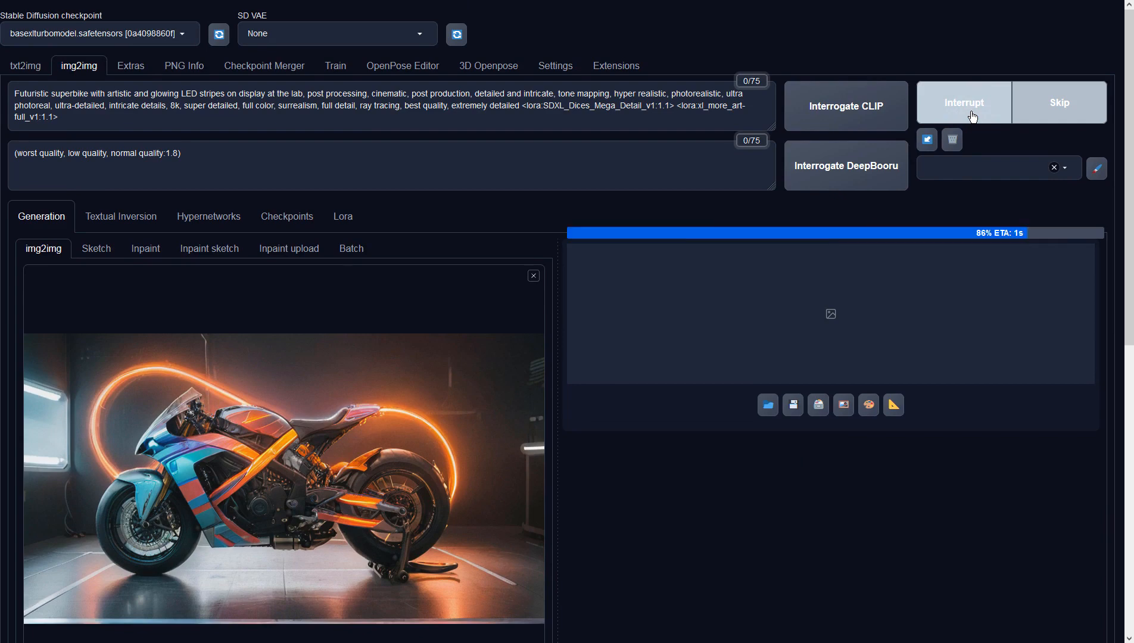
pyautogui.click(960, 304)
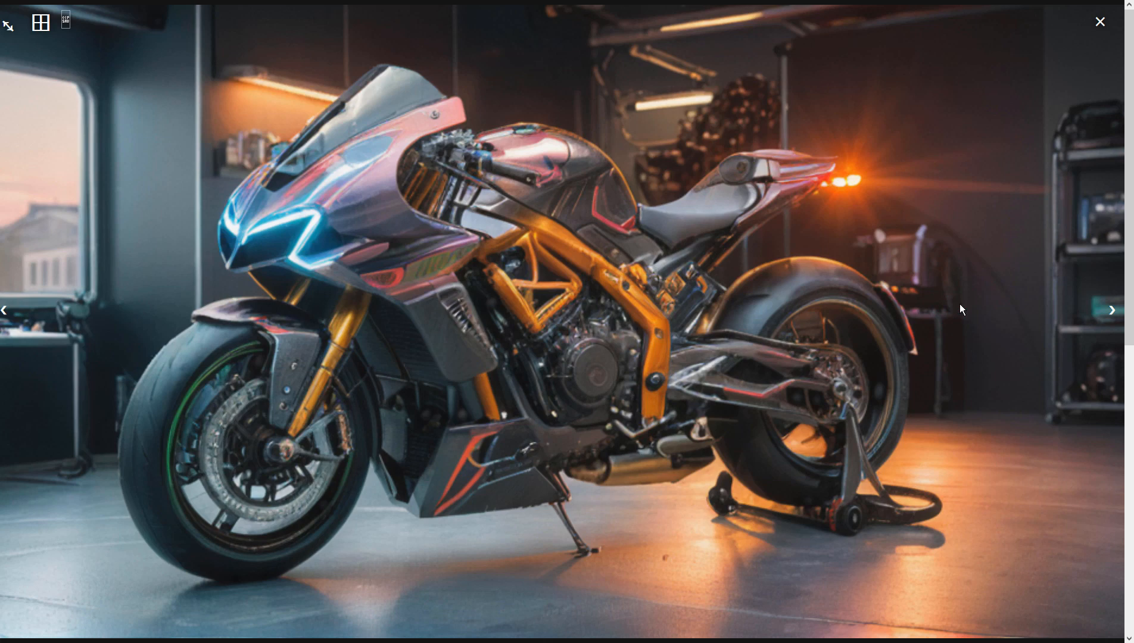
pyautogui.click(960, 304)
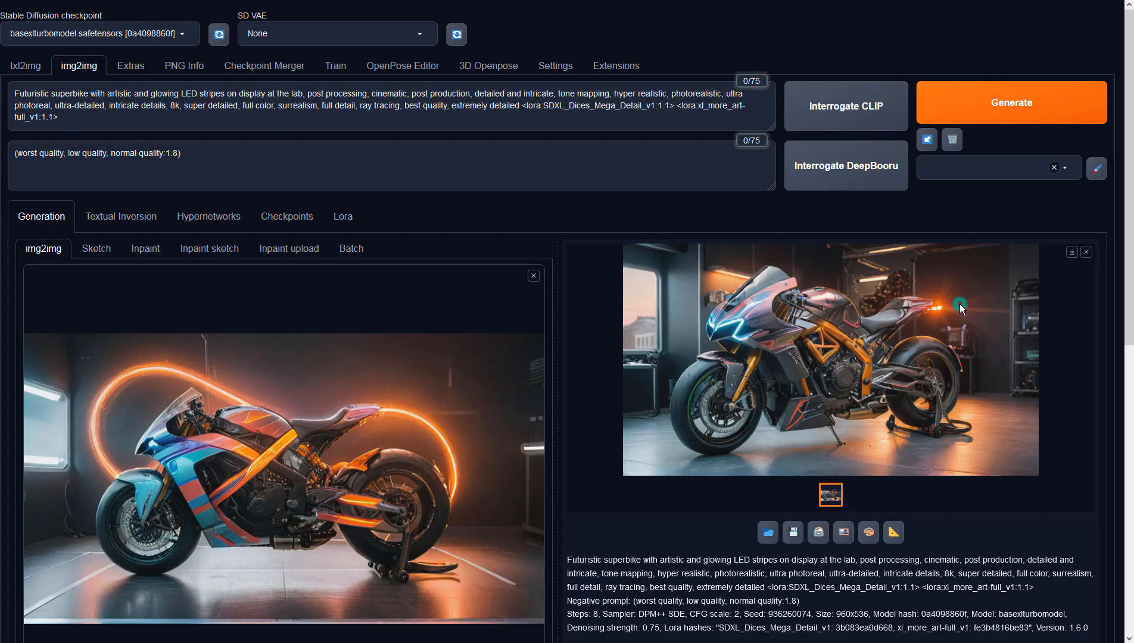
# Send the variation to Extras, process it at Resize 1 with 4x-UltraSharp as Upscaler 1, and inspect the output enlarged.
pyautogui.click(894, 536)
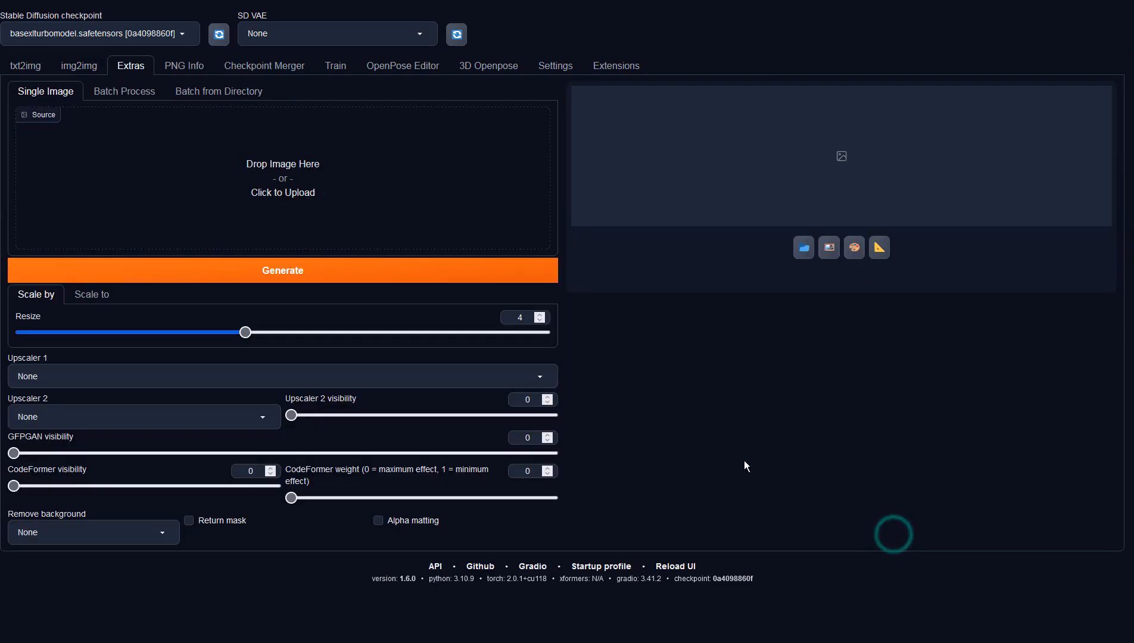
pyautogui.moveTo(529, 317); pyautogui.dragTo(507, 317)
pyautogui.write('1')
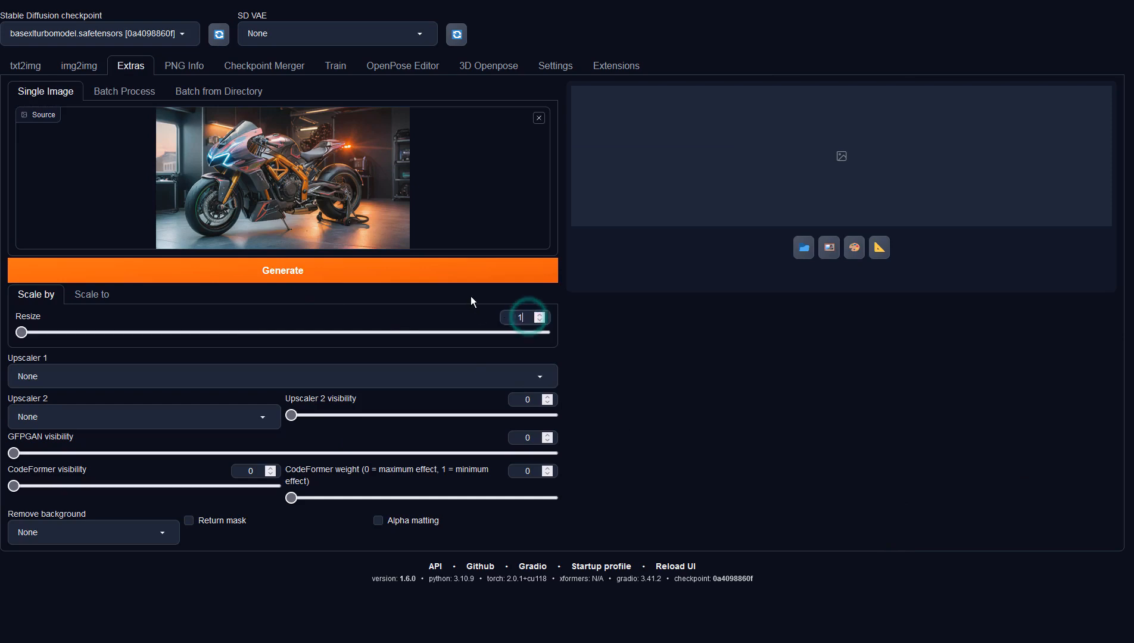
pyautogui.click(426, 376)
pyautogui.click(23, 282)
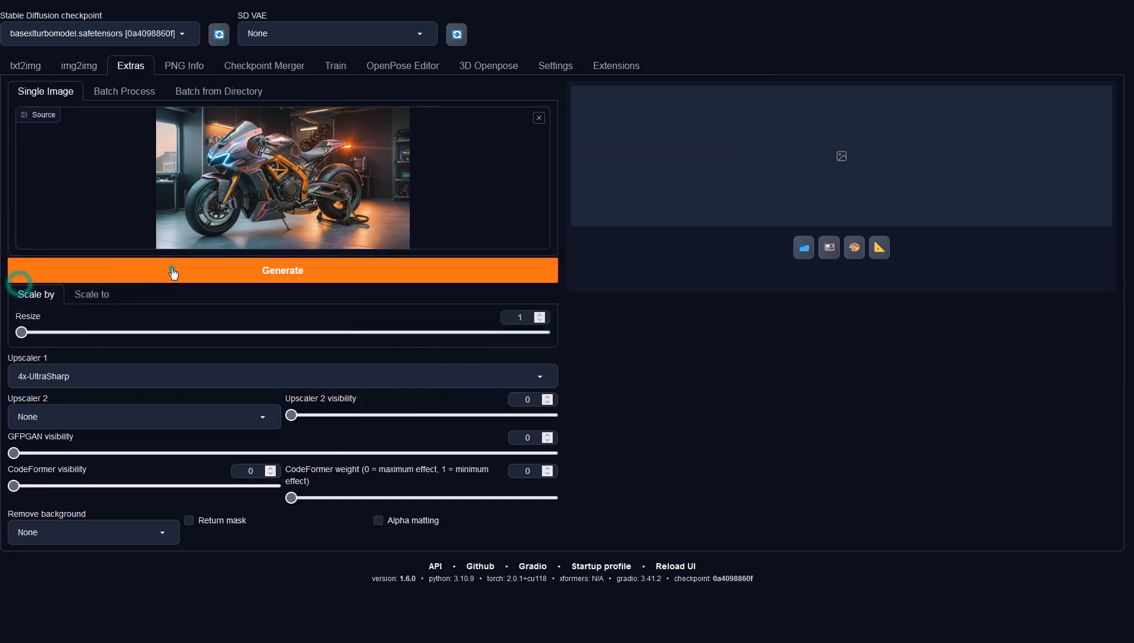
pyautogui.click(172, 271)
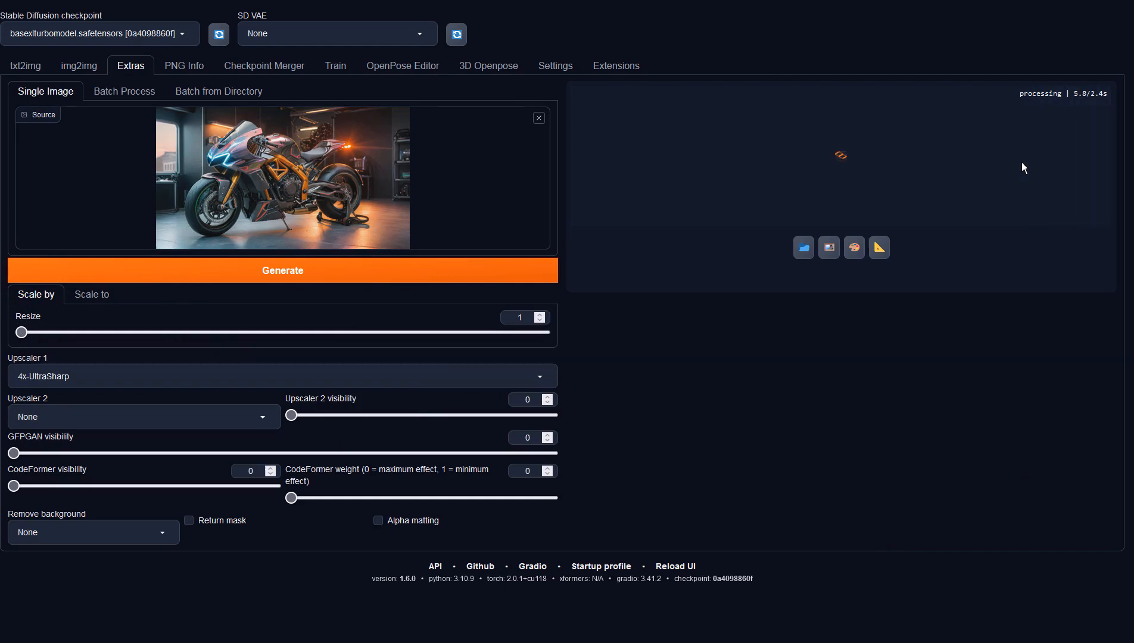
pyautogui.click(957, 167)
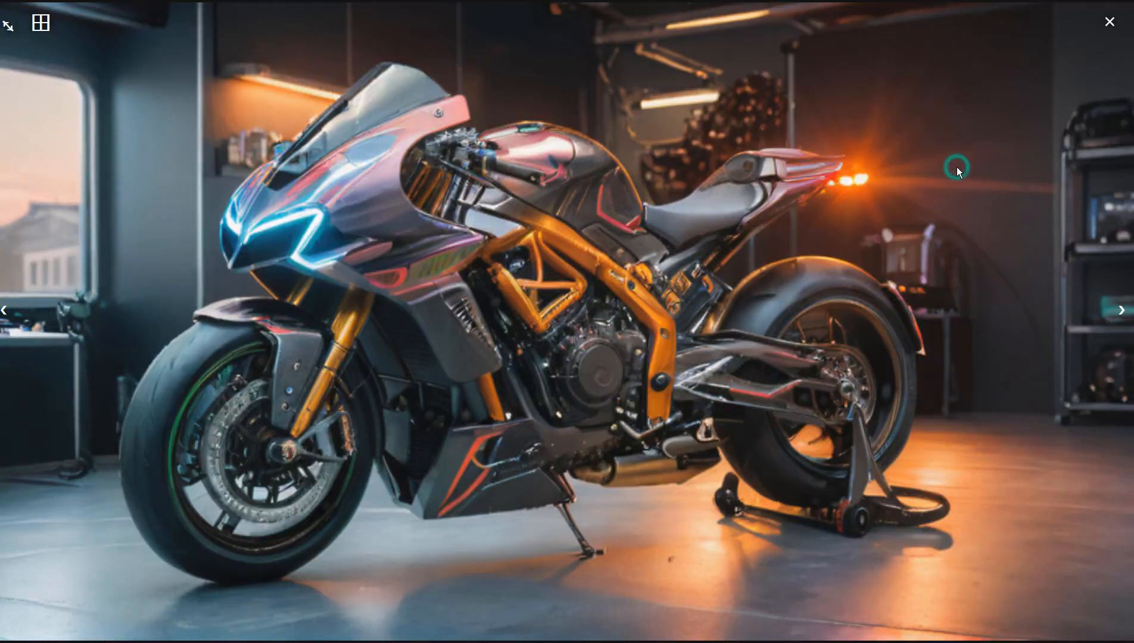
pyautogui.click(956, 167)
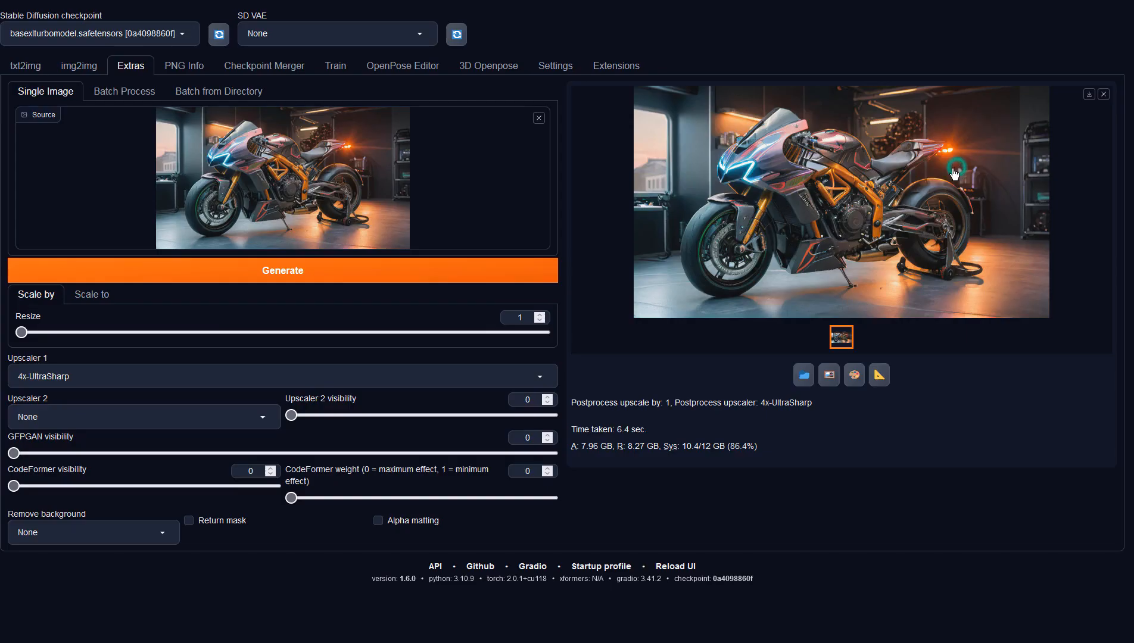
# Return to img2img and load its latest generated superbike as the new source image.
pyautogui.click(77, 64)
pyautogui.scroll(-3, 841, 467)
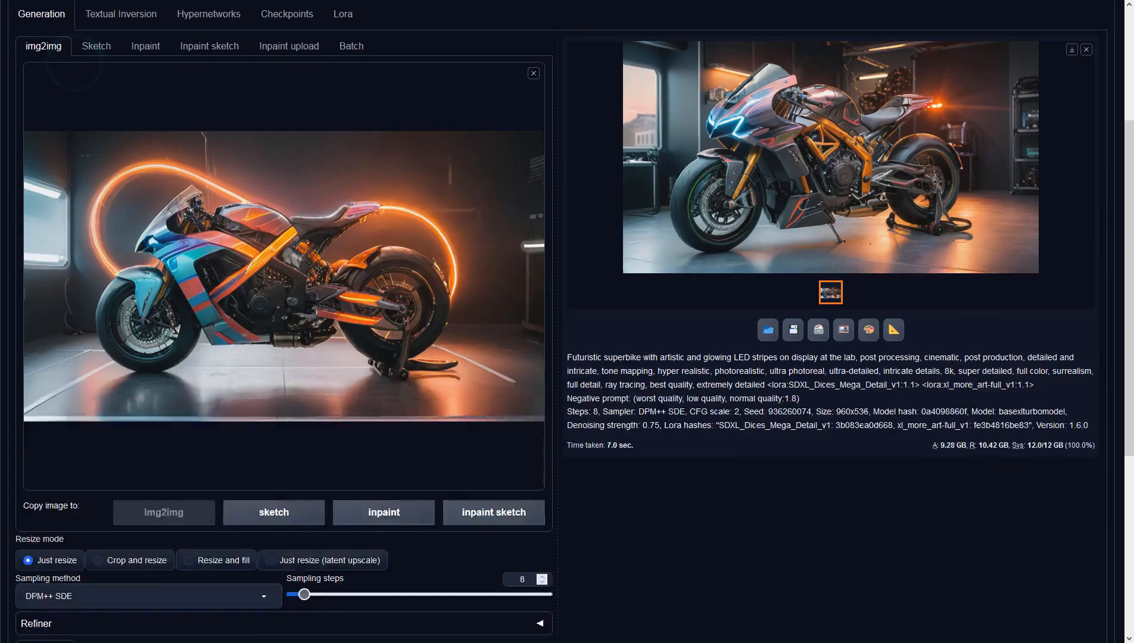
pyautogui.click(853, 330)
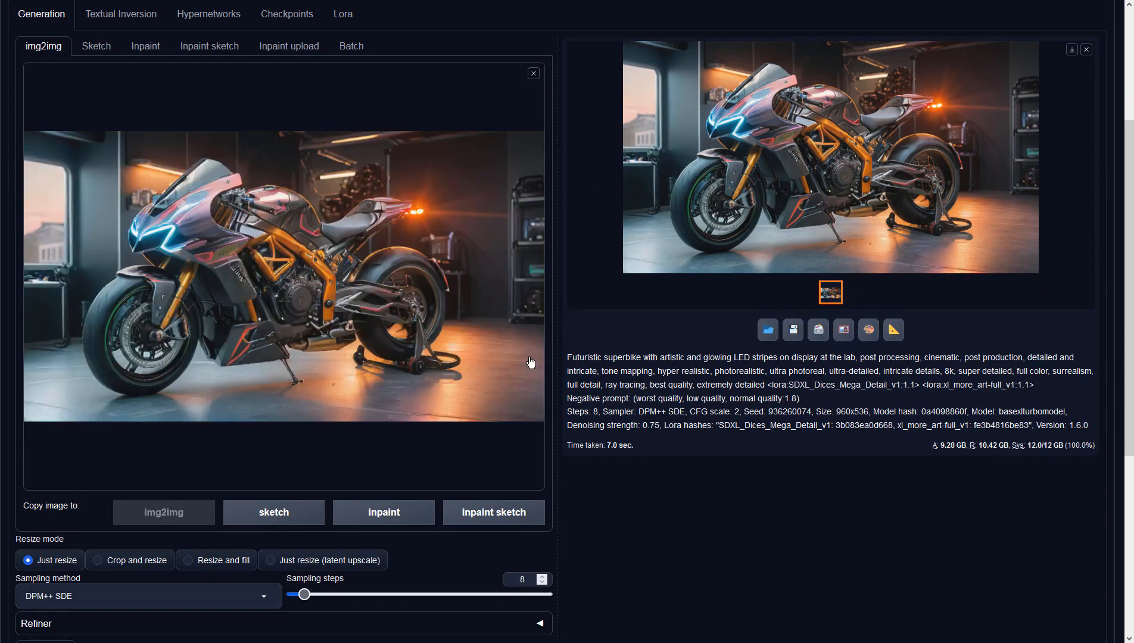
# Set the denoising strength to 0.8 and generate another img2img variation of the superbike.
pyautogui.scroll(-3, 528, 359)
pyautogui.scroll(-3, 527, 359)
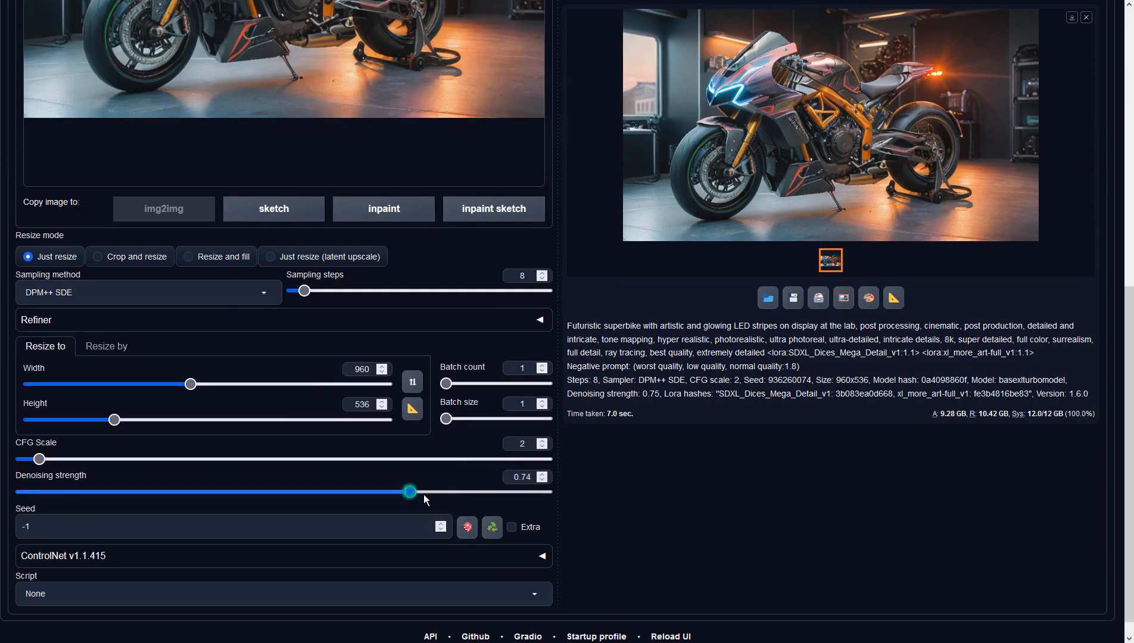
pyautogui.moveTo(426, 499); pyautogui.dragTo(458, 497)
pyautogui.scroll(10, 689, 336)
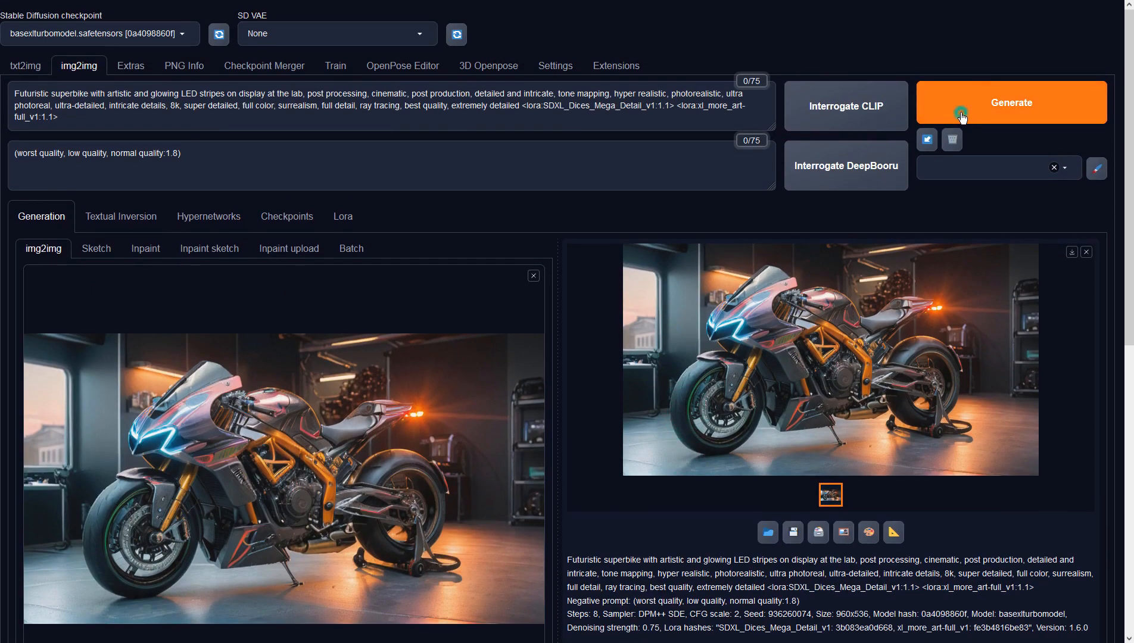
pyautogui.click(963, 113)
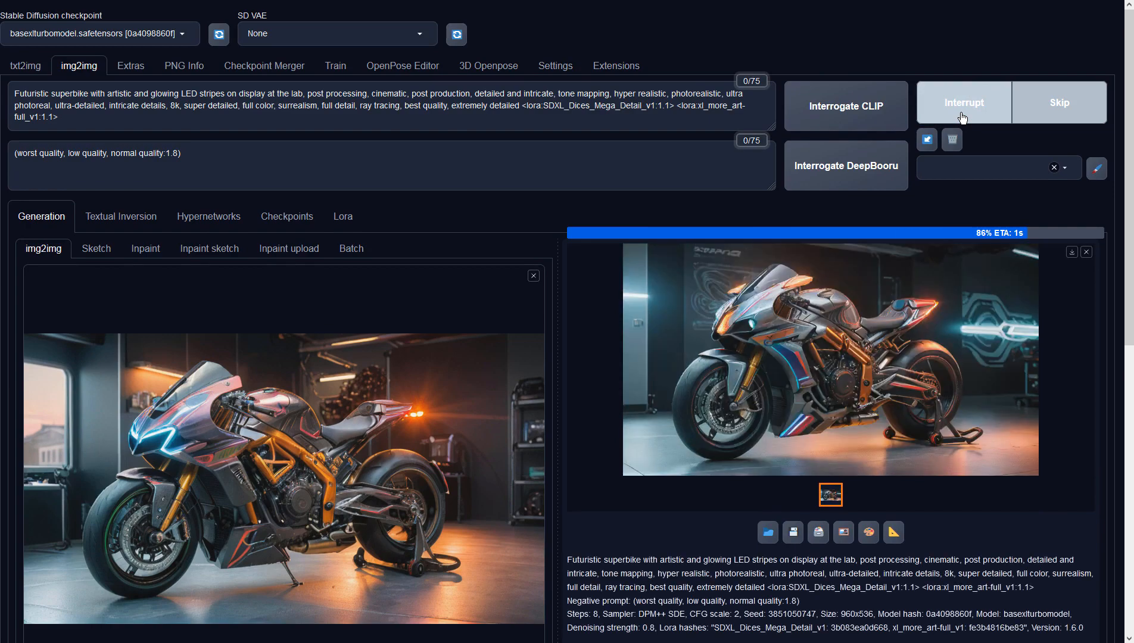
# Inspect the newly generated superbike variation enlarged and load it as the new img2img source image.
pyautogui.click(958, 322)
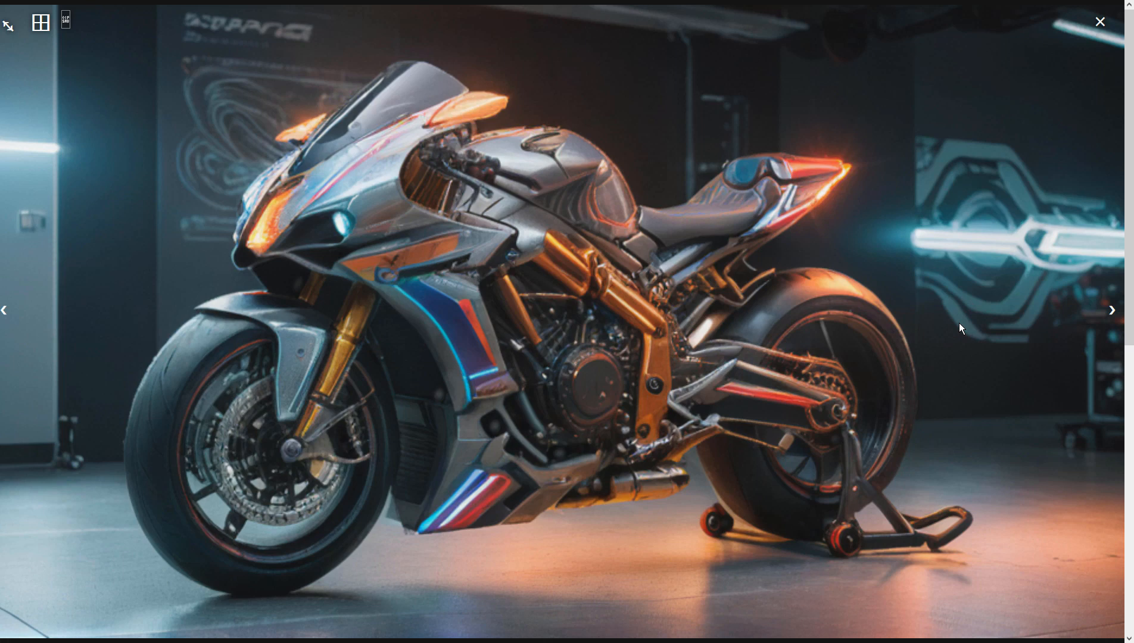
pyautogui.click(958, 322)
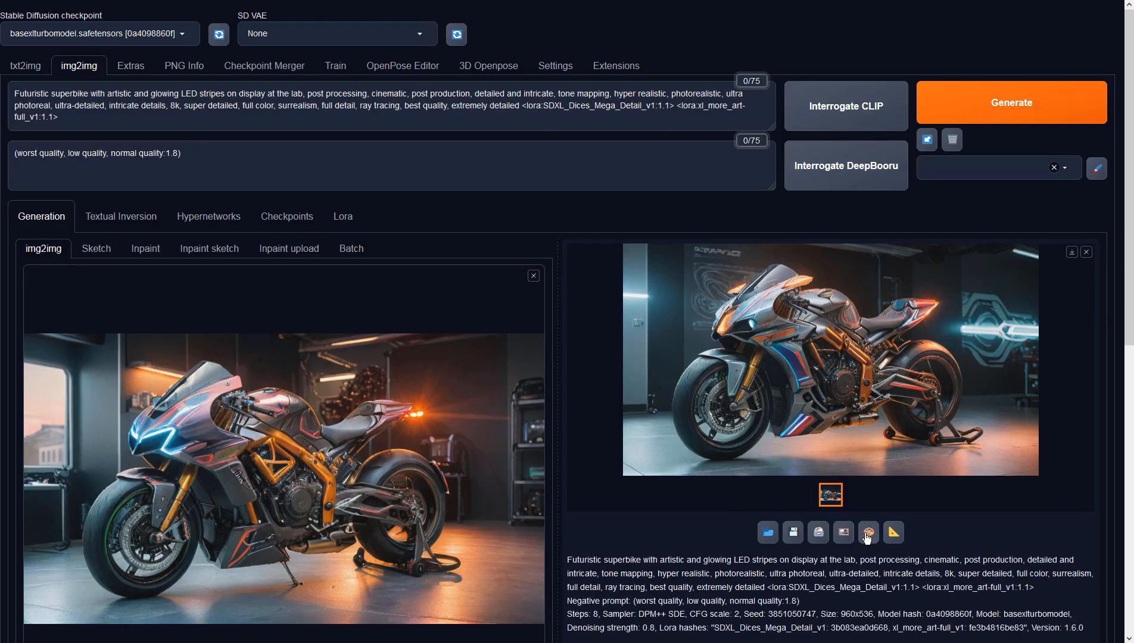
pyautogui.click(846, 536)
# Generate another img2img variation from the new source image and inspect the result enlarged.
pyautogui.click(975, 117)
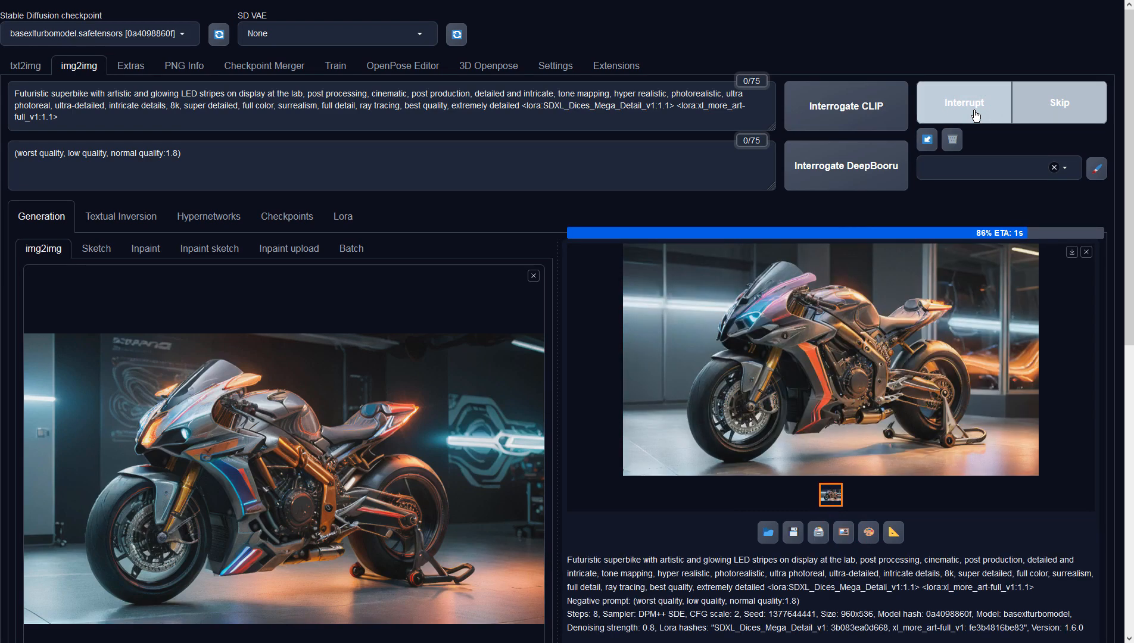
pyautogui.click(909, 341)
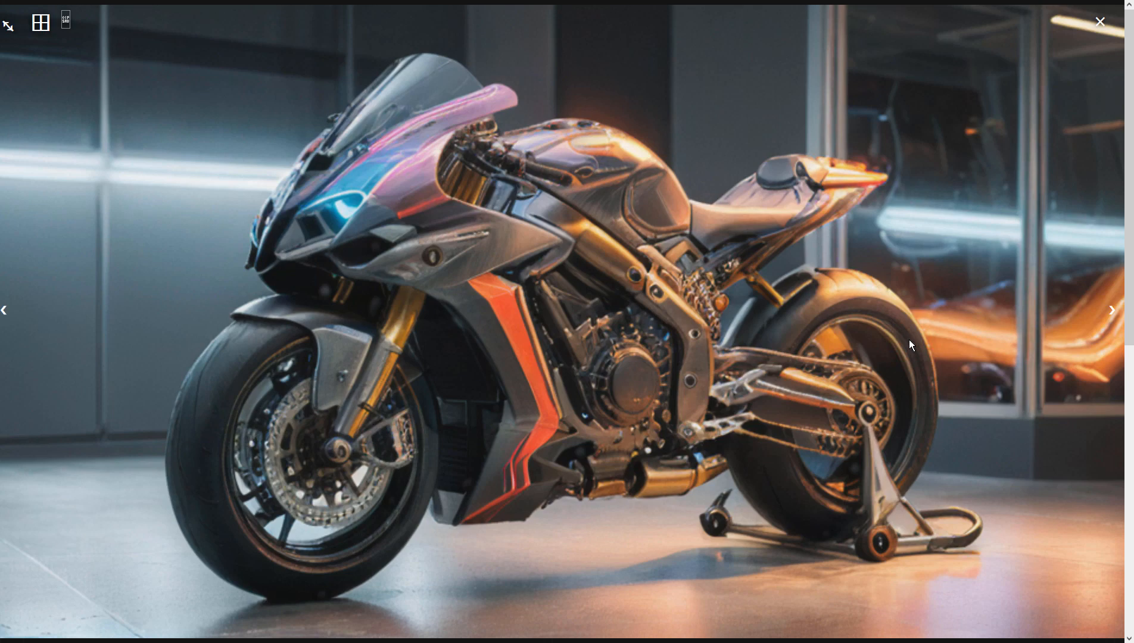
pyautogui.click(909, 340)
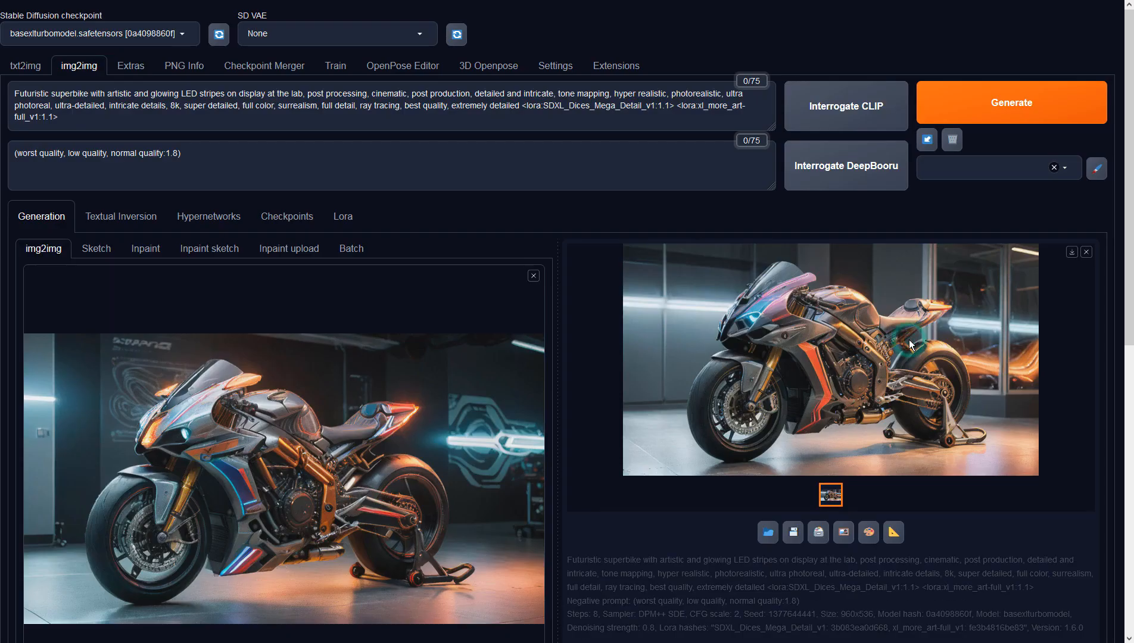
# Send the latest variation to Extras, process it with 4x-UltraSharp at Resize 1, and inspect the output enlarged.
pyautogui.click(893, 533)
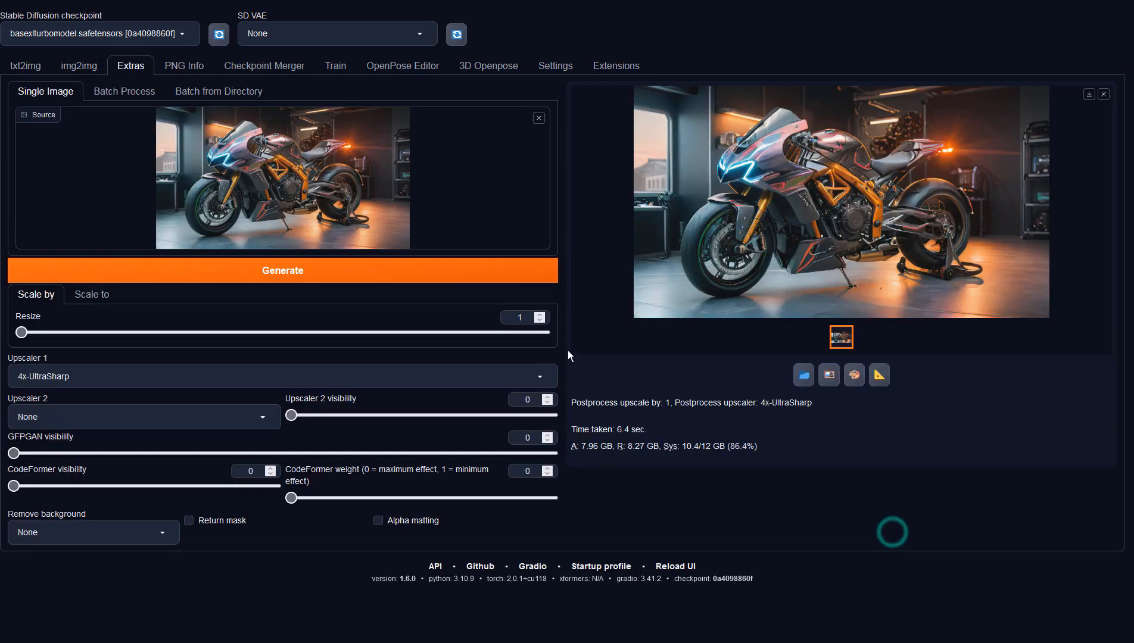
pyautogui.click(463, 279)
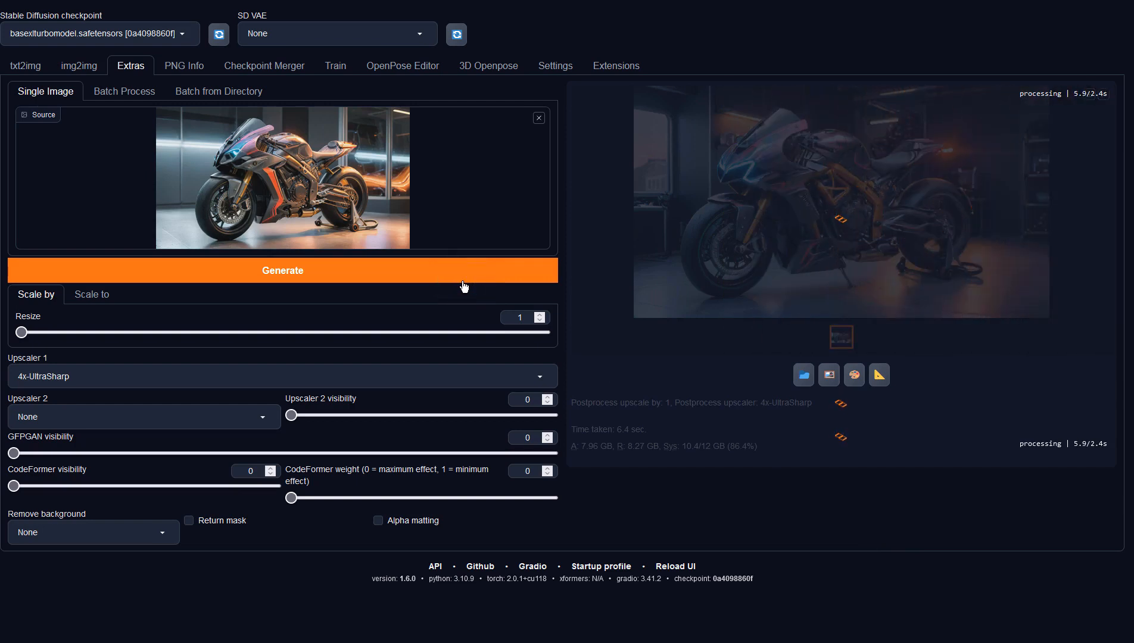
pyautogui.click(792, 245)
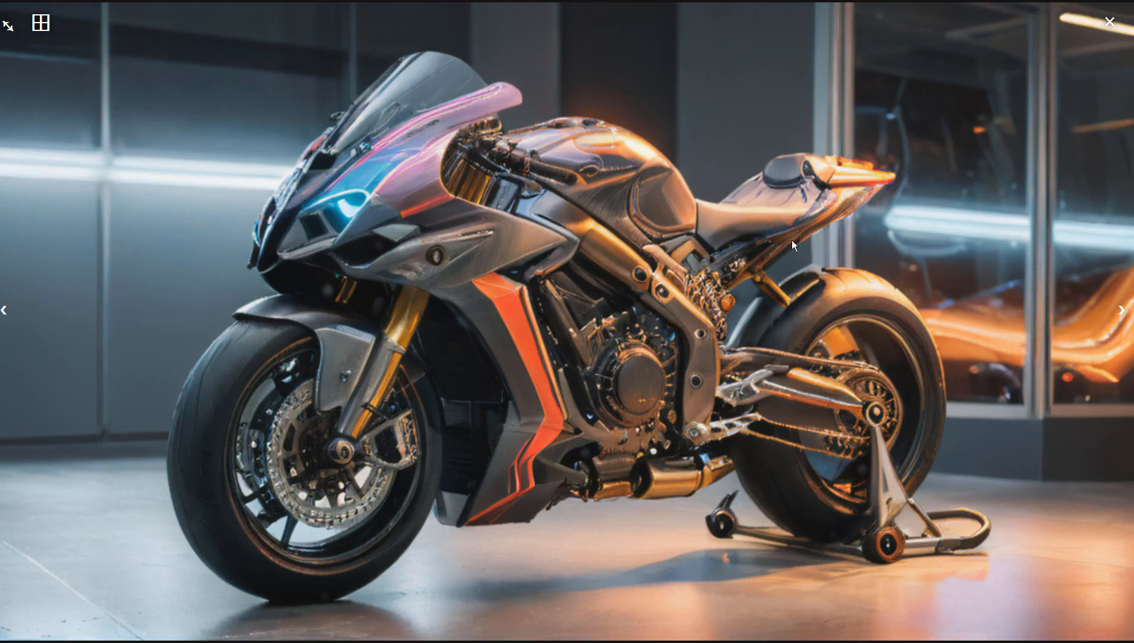
pyautogui.click(791, 240)
# In img2img, load the latest variation as the source image and generate a new one at denoising strength 0.9.
pyautogui.click(81, 65)
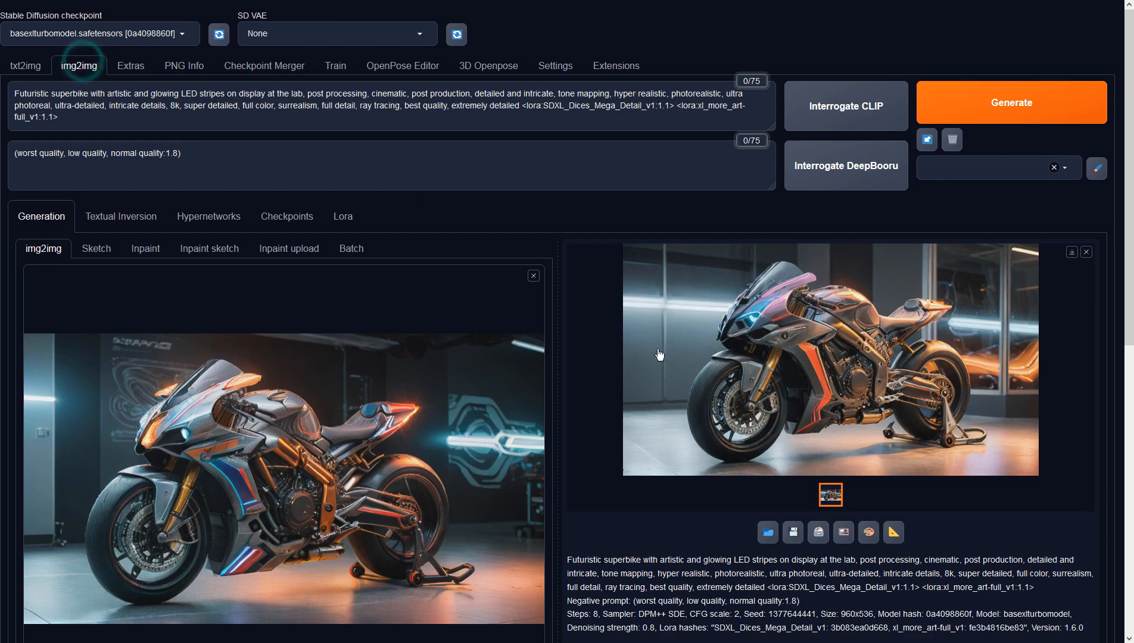
pyautogui.click(840, 534)
pyautogui.scroll(-9, 427, 469)
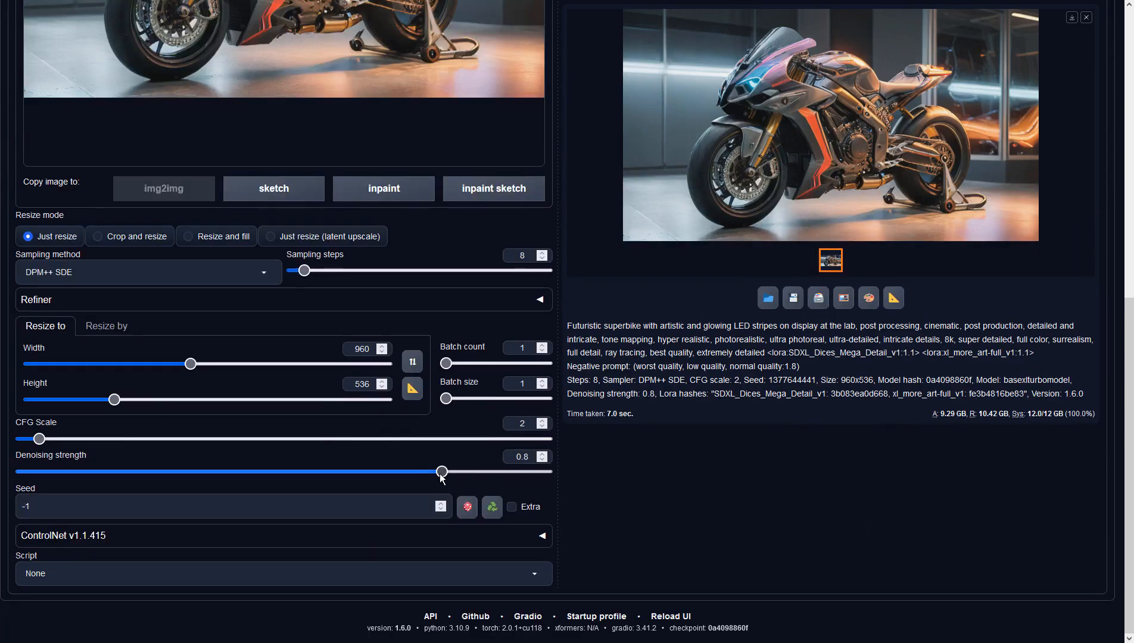
pyautogui.moveTo(441, 474); pyautogui.dragTo(494, 472)
pyautogui.scroll(9, 784, 393)
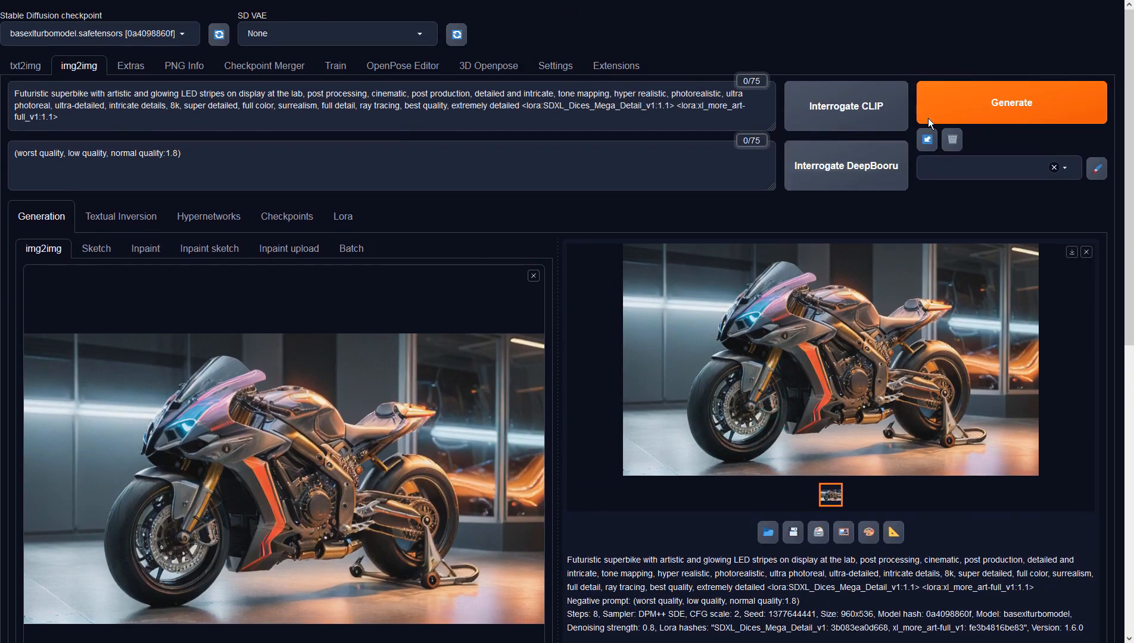
pyautogui.click(952, 100)
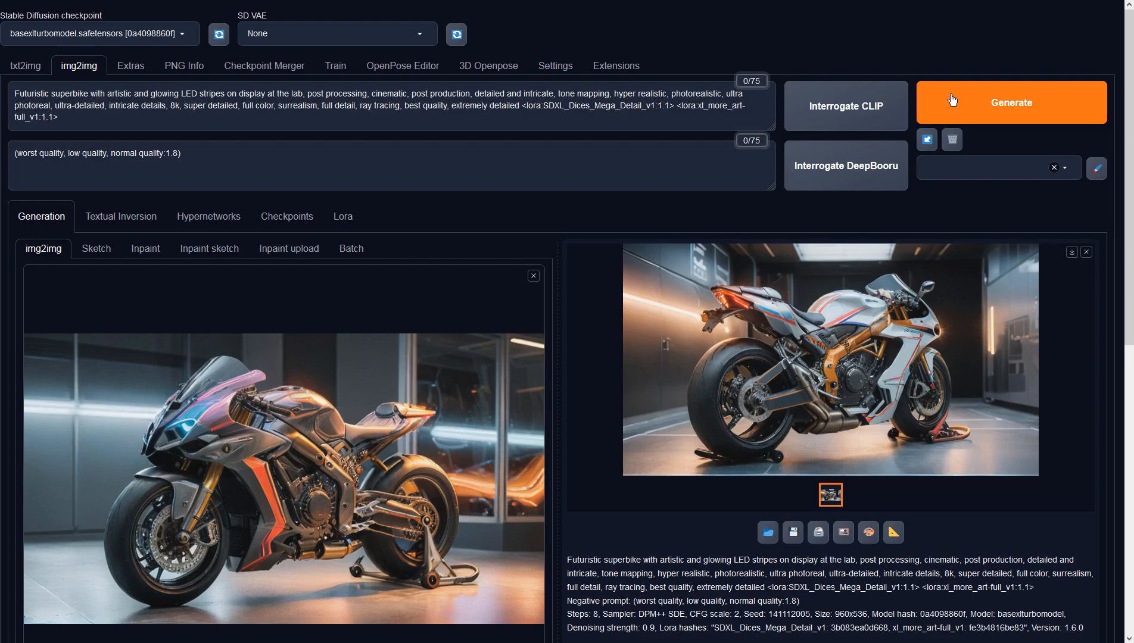
# Inspect the new img2img variation enlarged, and view the processed superbike in Extras enlarged for comparison.
pyautogui.click(824, 293)
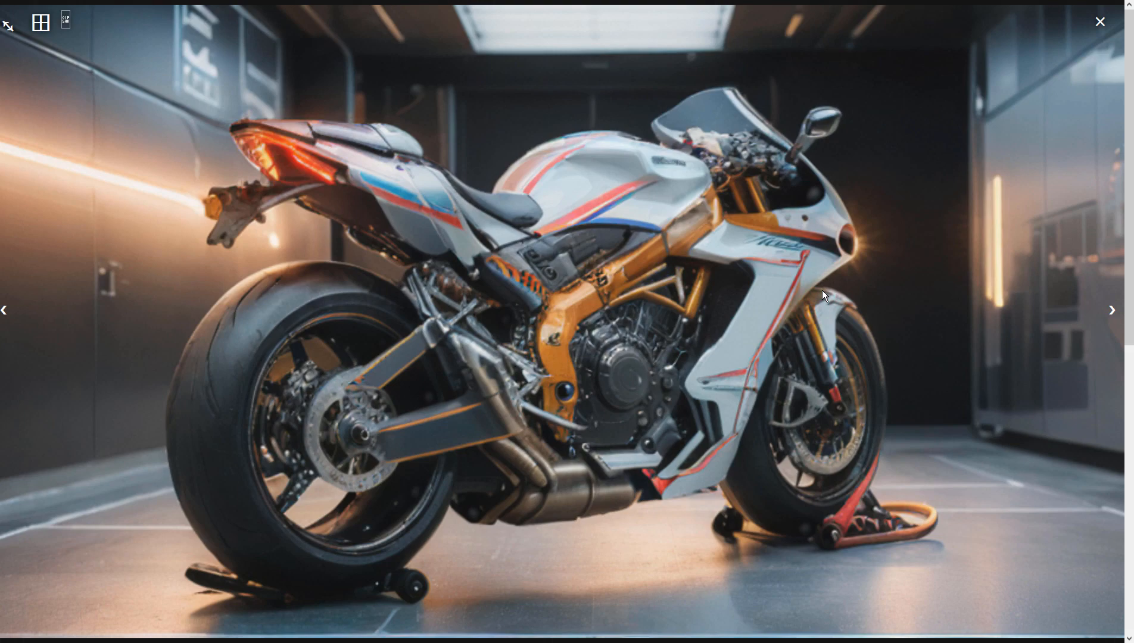
pyautogui.click(823, 291)
pyautogui.click(131, 65)
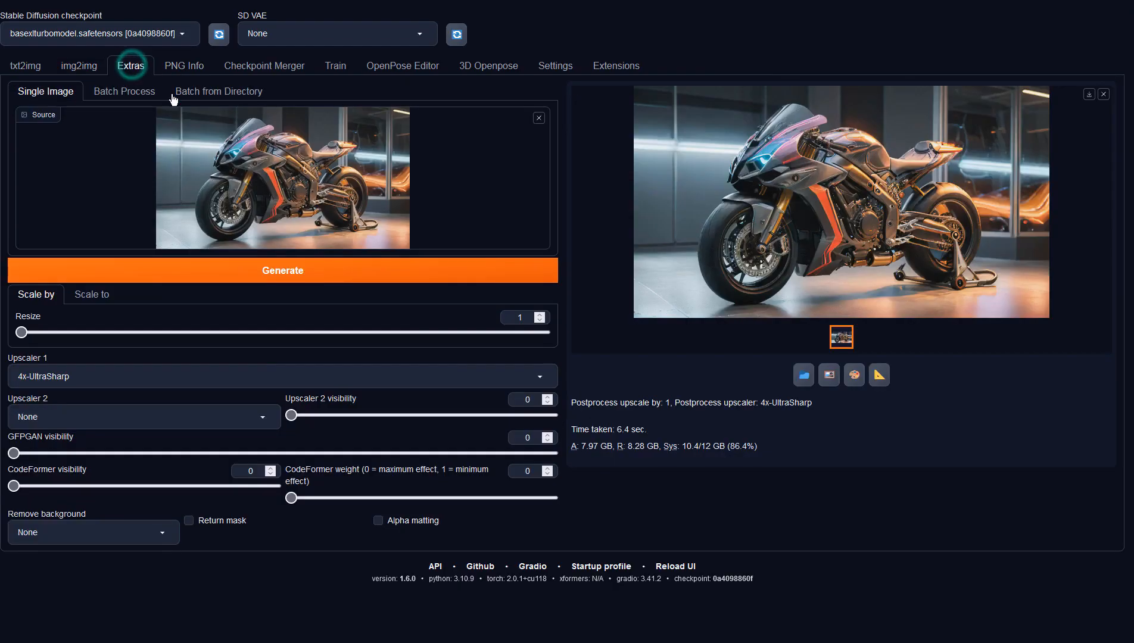
pyautogui.click(825, 223)
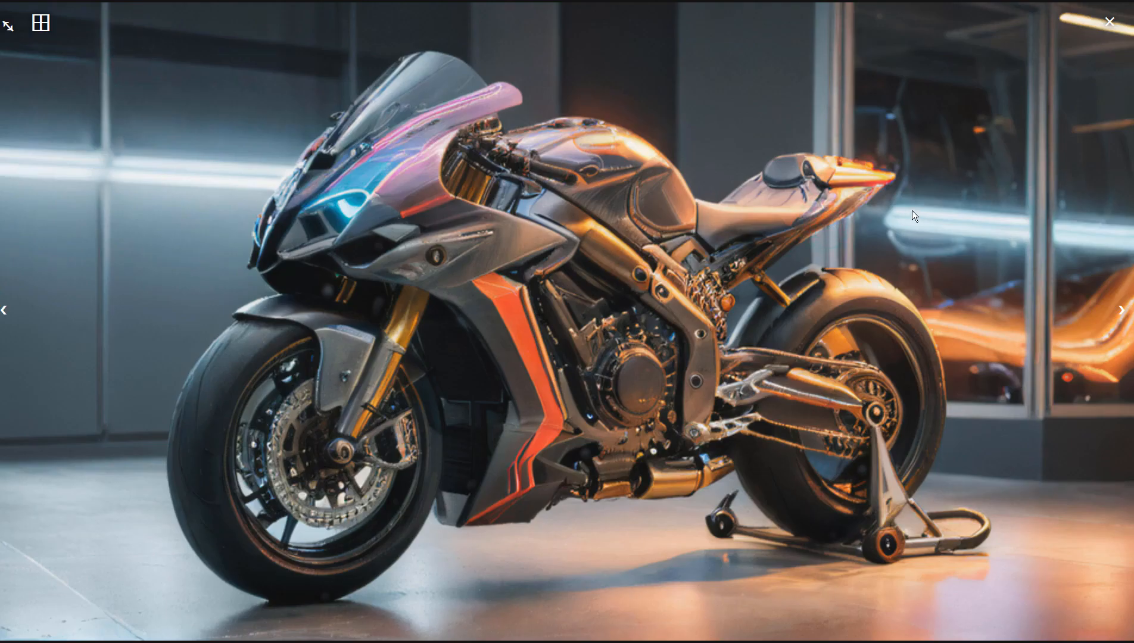